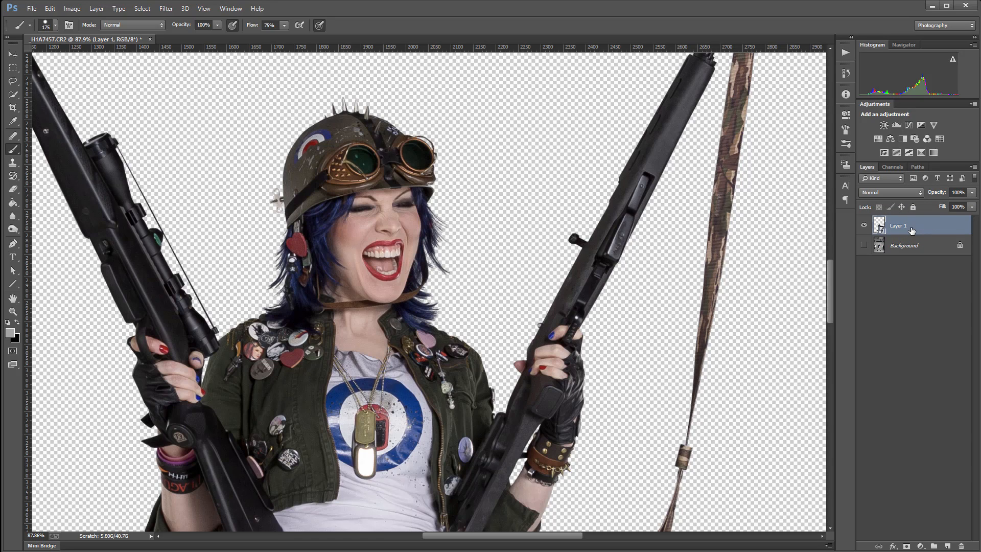
Duplicate Layer 1 twice, naming the lower copy Low and the upper copy High
key(ctrl+j)
key(ctrl+j)
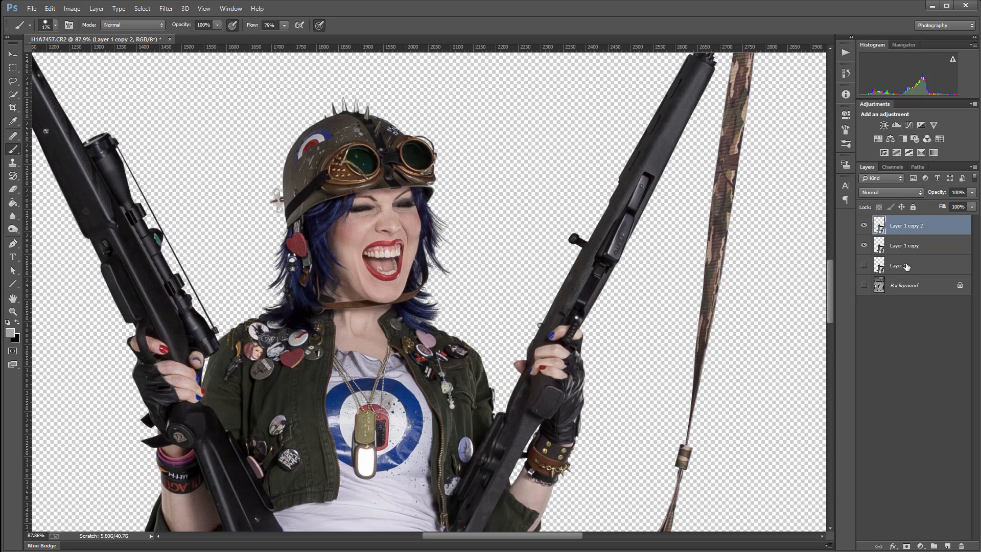
click(914, 247)
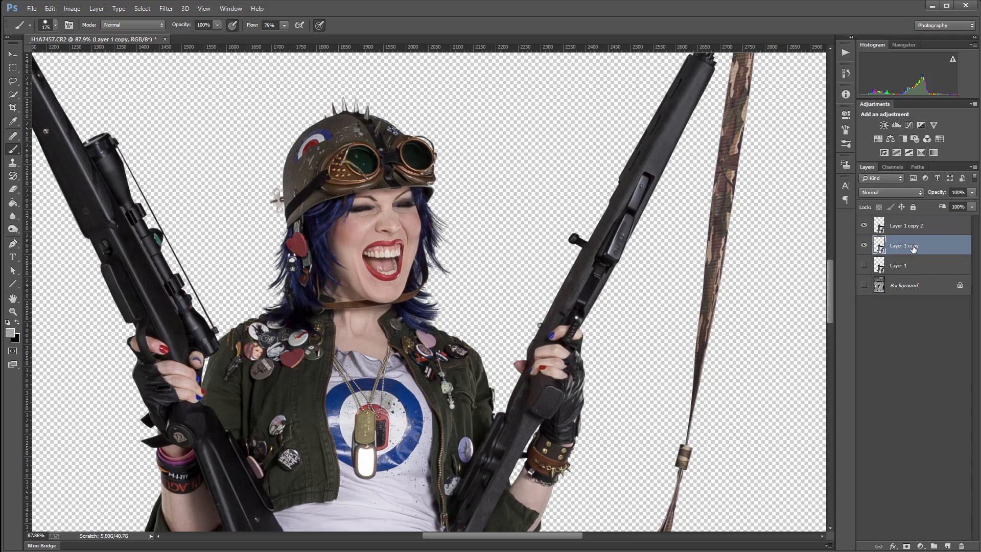
double_click(913, 247)
text(Low)
click(911, 226)
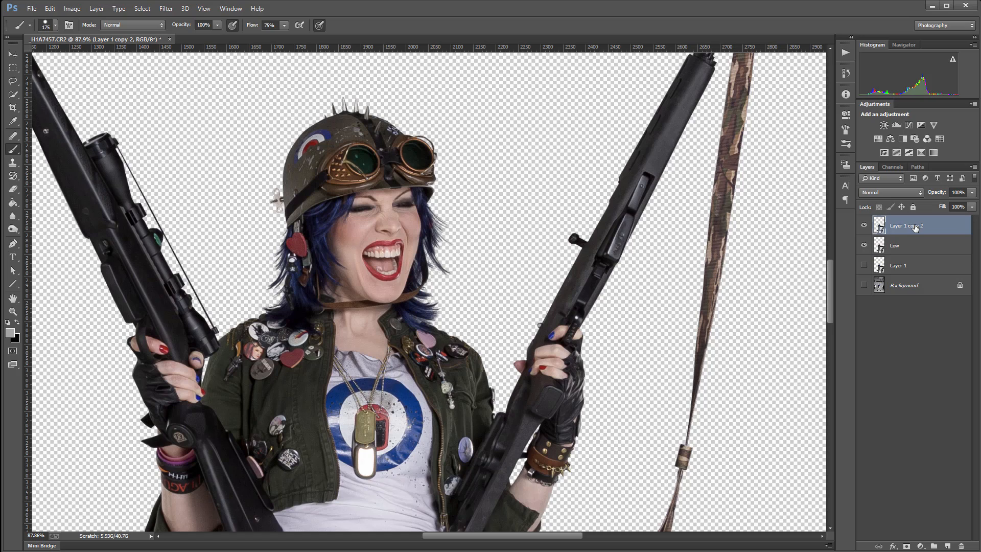
double_click(912, 225)
text(High)
key(Return)
Hide the High layer and open the Surface Blur filter for the Low layer
click(864, 225)
click(941, 252)
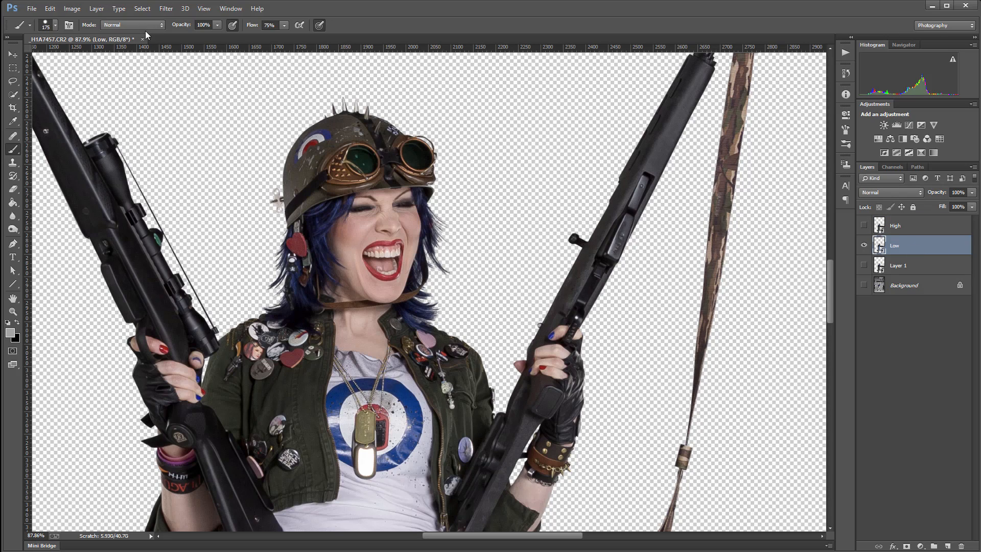
click(166, 8)
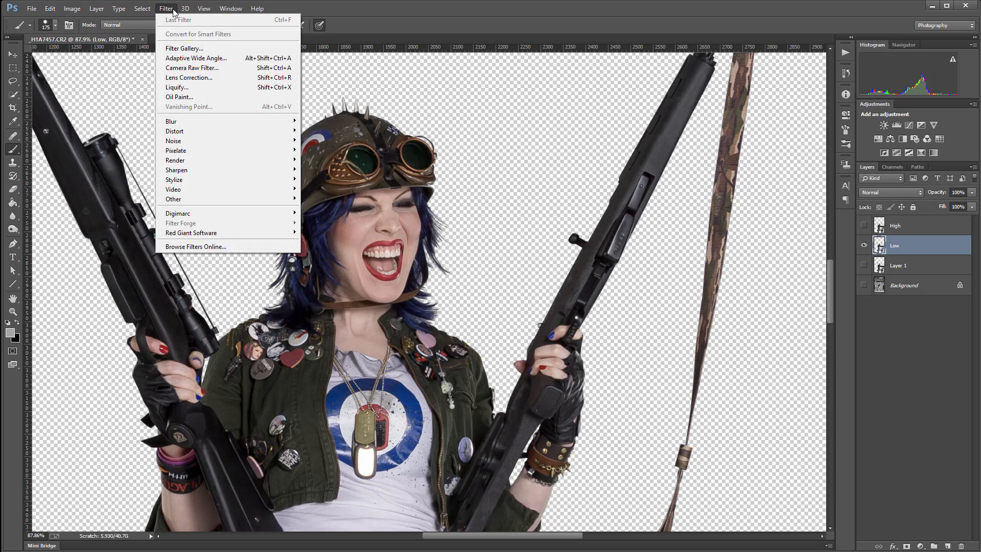
mouse_move(240, 122)
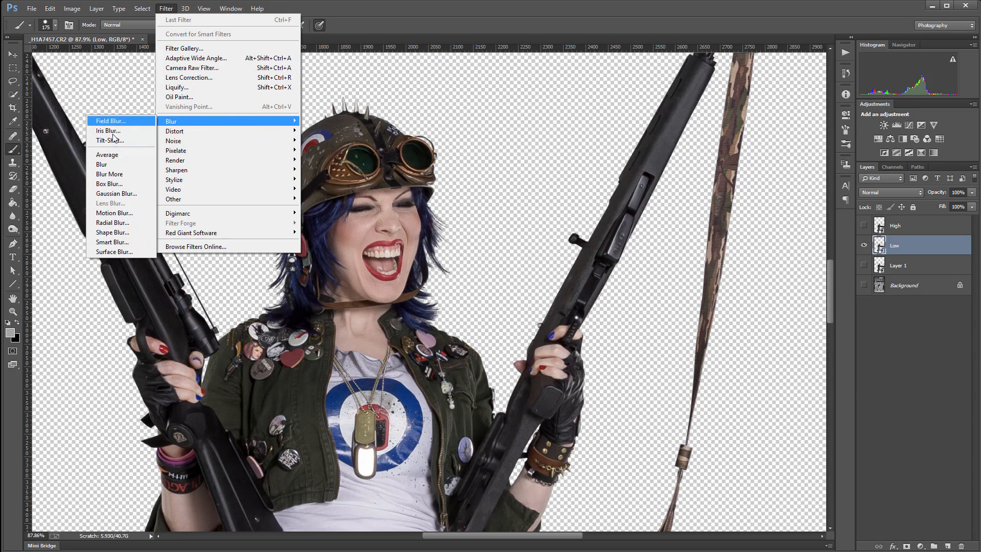
click(121, 249)
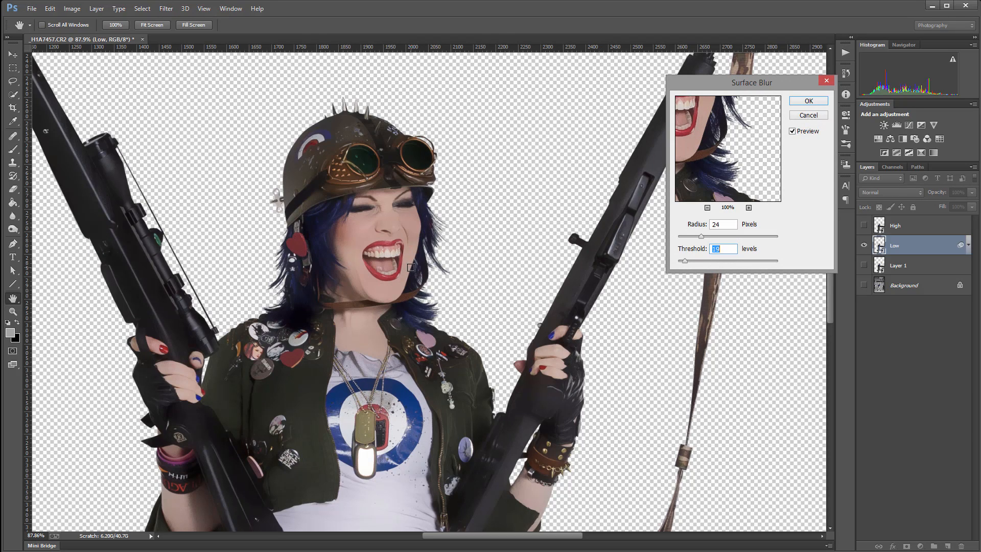
Examine the Surface Blur preview on the woman's face, hair, mouth and neck
click(443, 225)
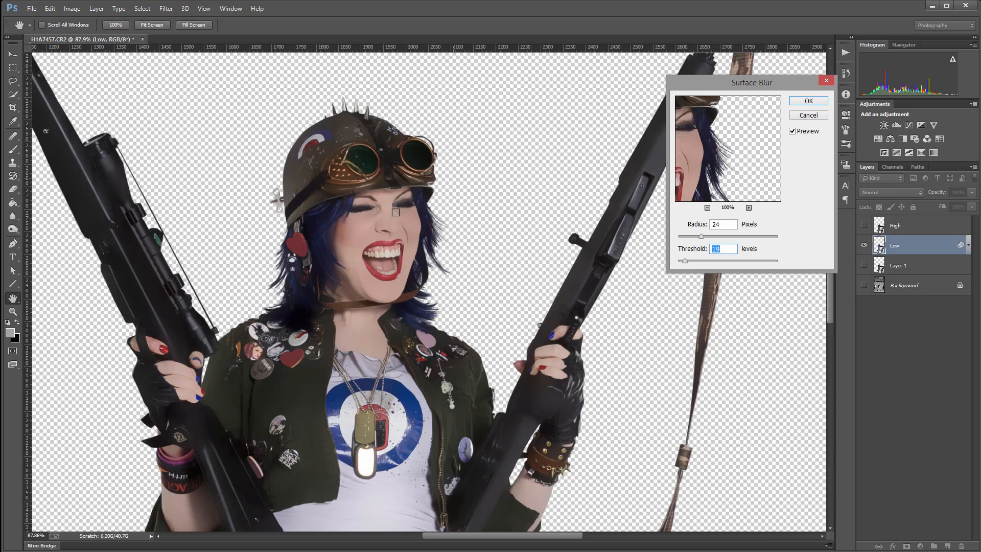
click(348, 234)
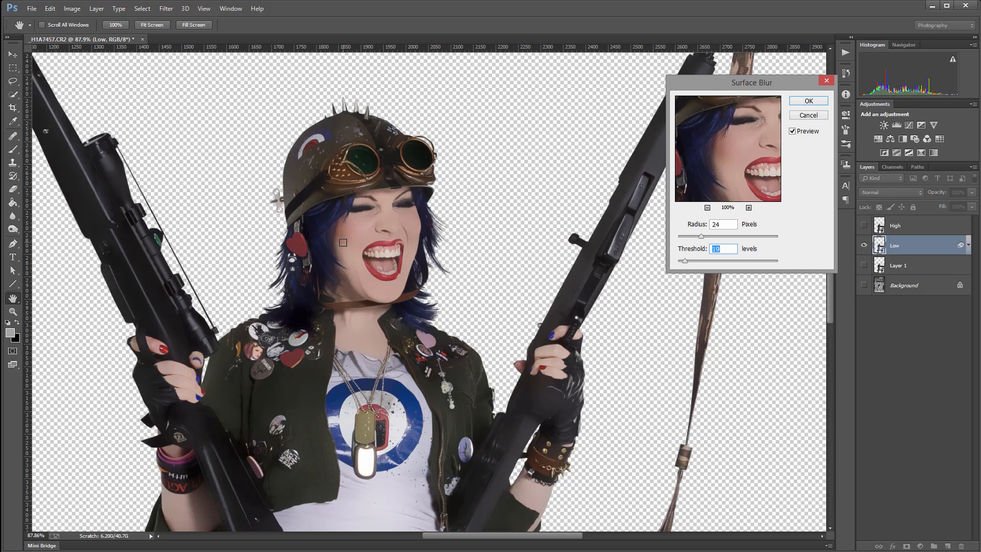
click(343, 242)
click(358, 235)
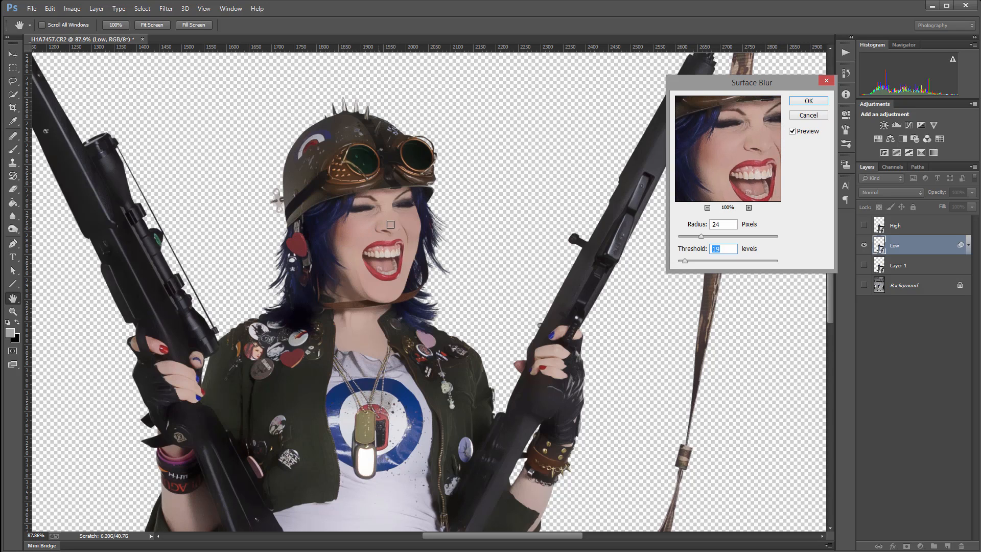
click(379, 206)
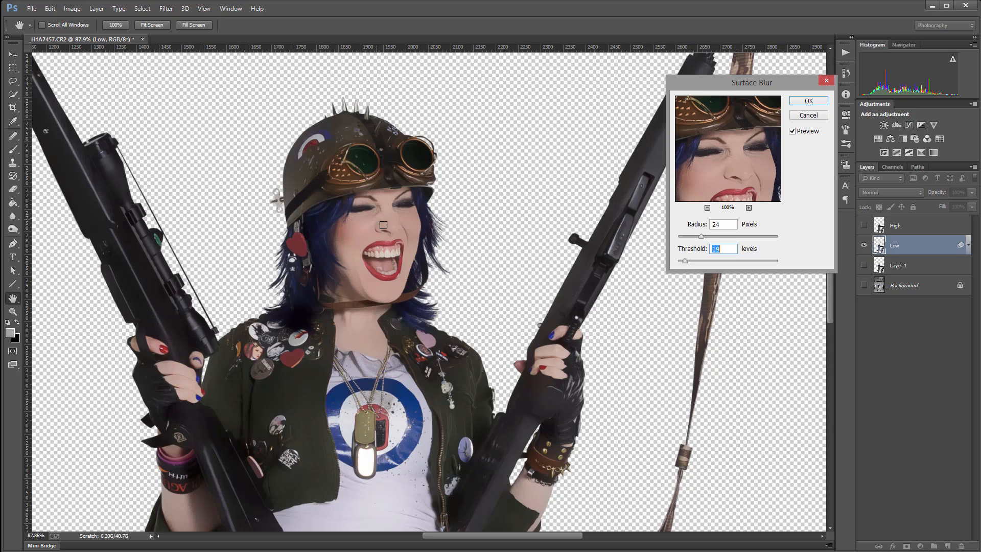
click(384, 297)
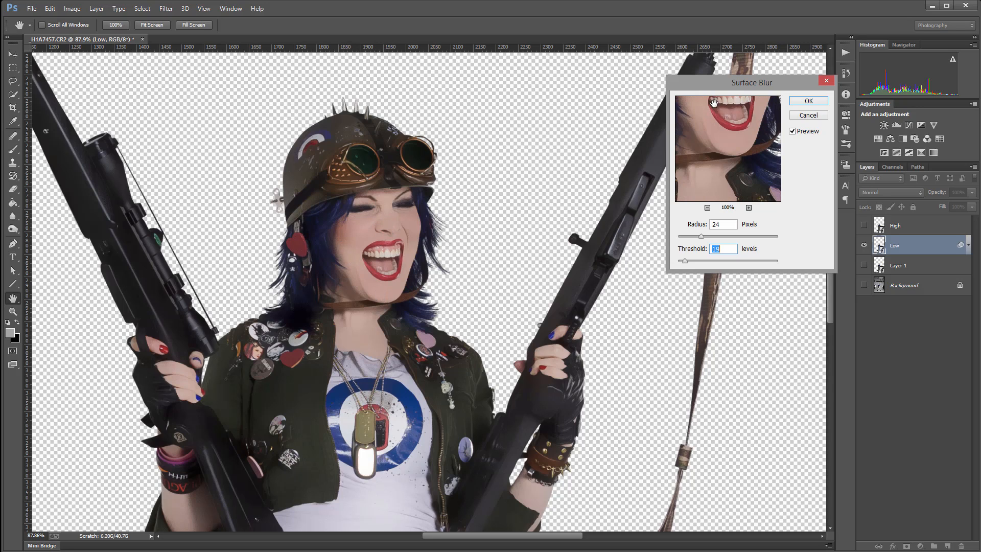
click(317, 275)
click(441, 240)
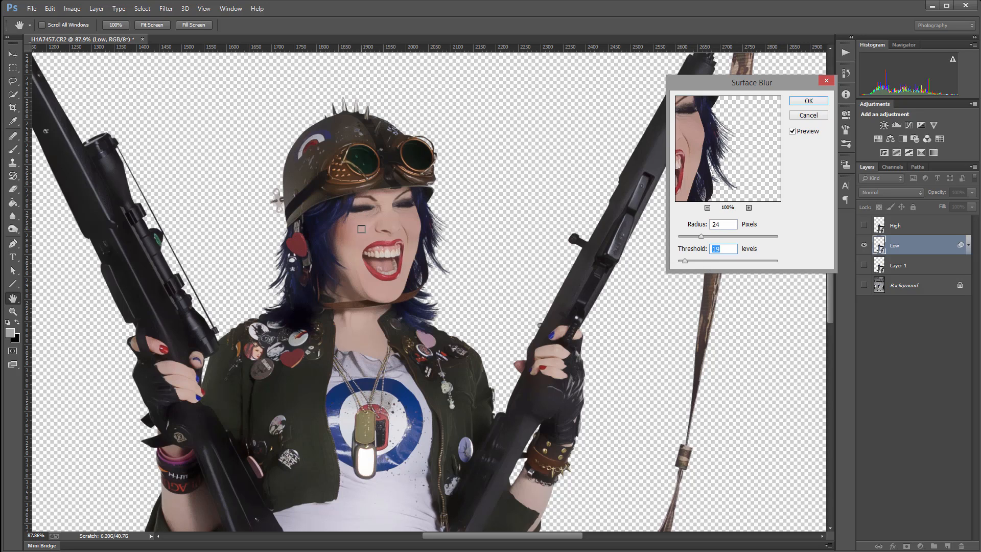
click(347, 324)
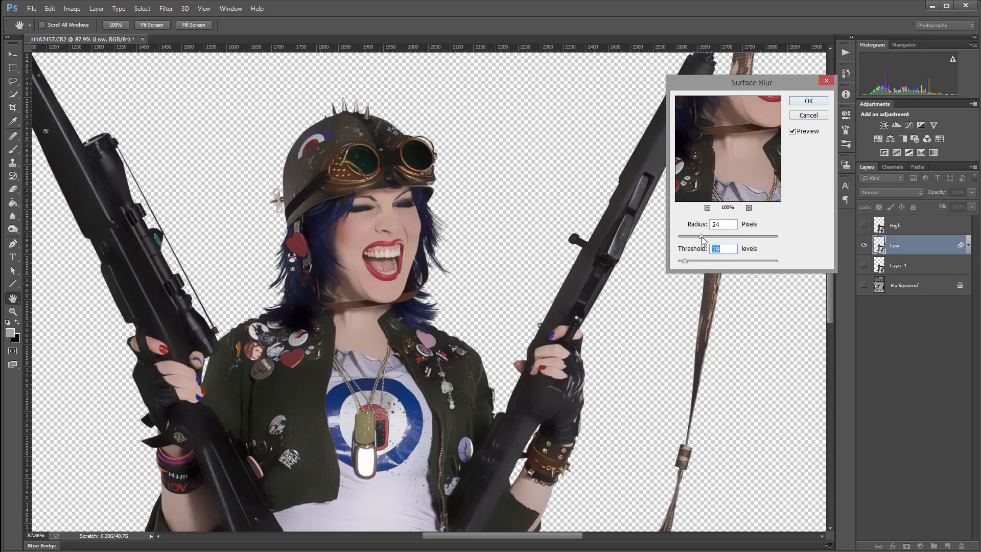
Apply Surface Blur to the Low layer with a radius of 30 pixels and a threshold of 23 levels
drag(704, 236, 688, 262)
click(380, 228)
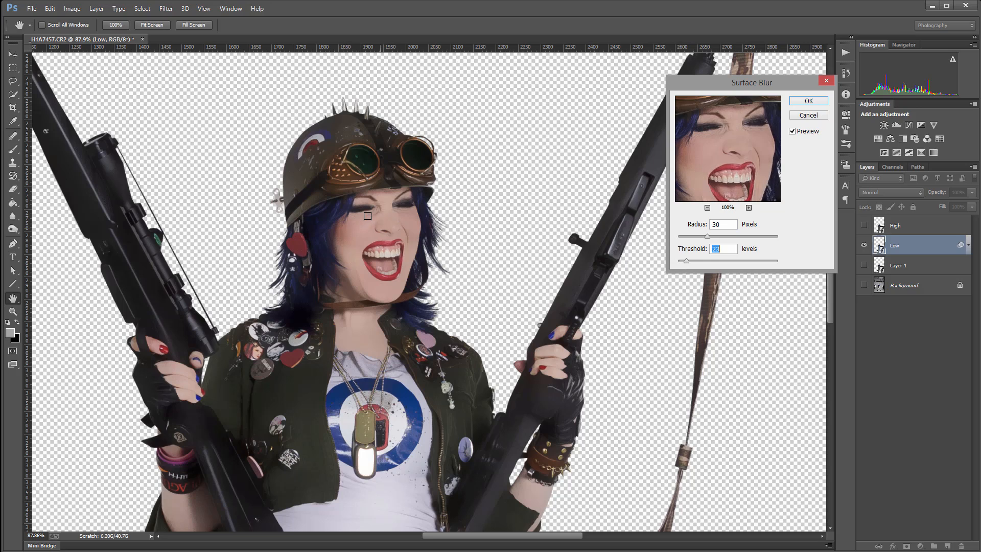
click(367, 215)
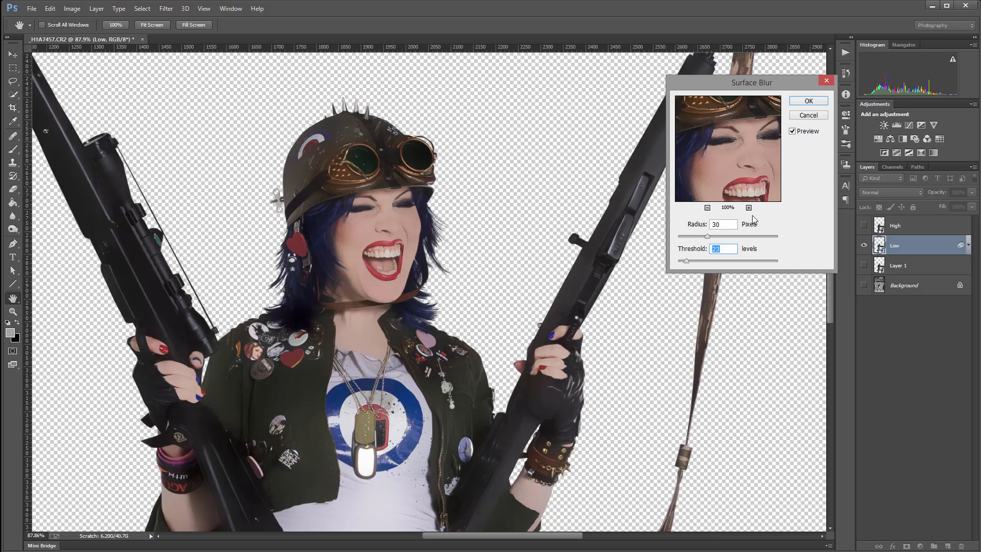
click(812, 102)
key(b)
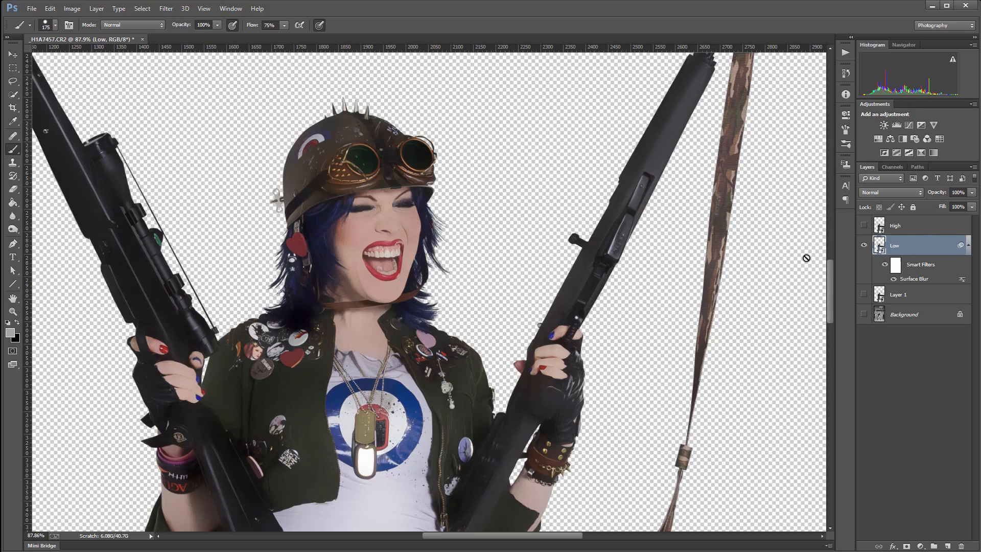
Show the High layer again and rasterize it
click(932, 227)
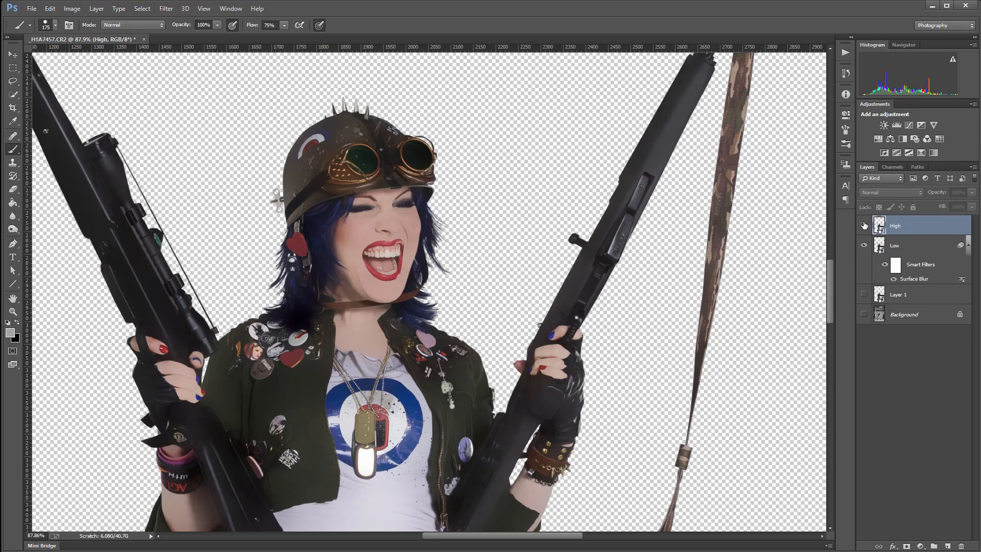
click(863, 225)
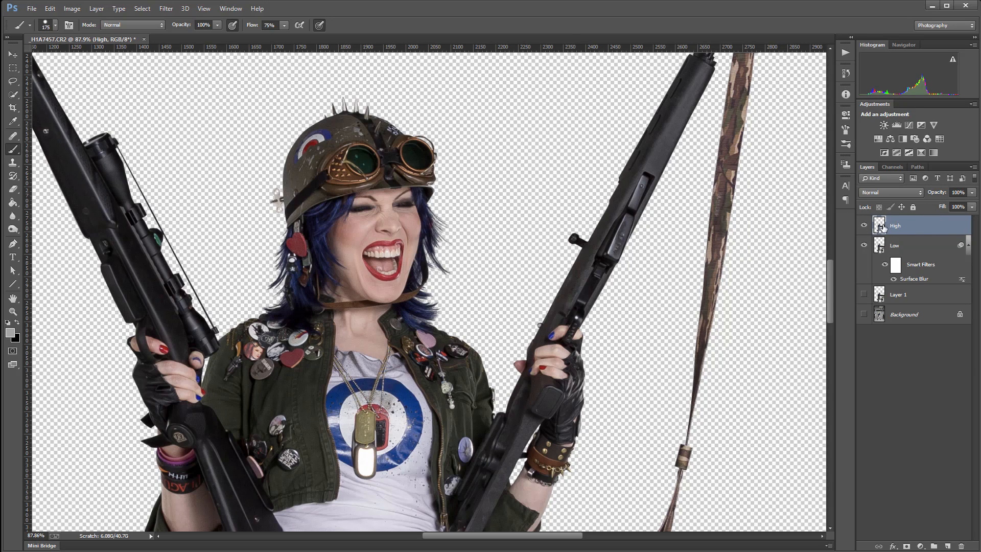
right_click(922, 226)
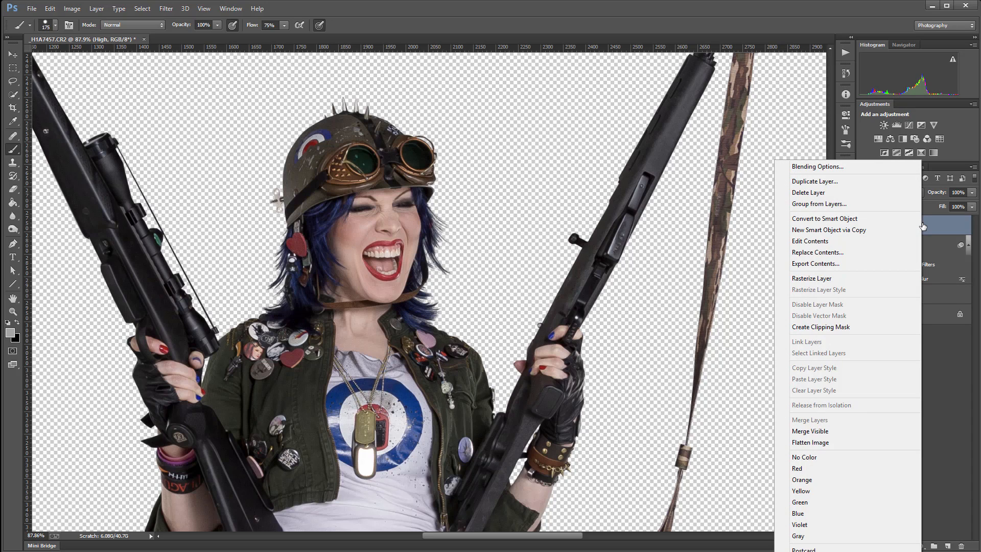
click(817, 278)
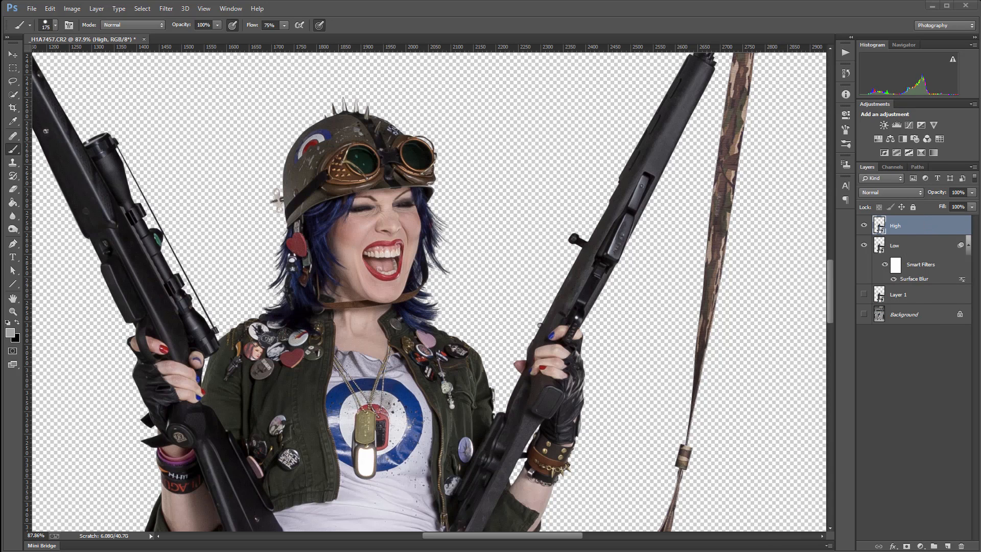
right_click(936, 225)
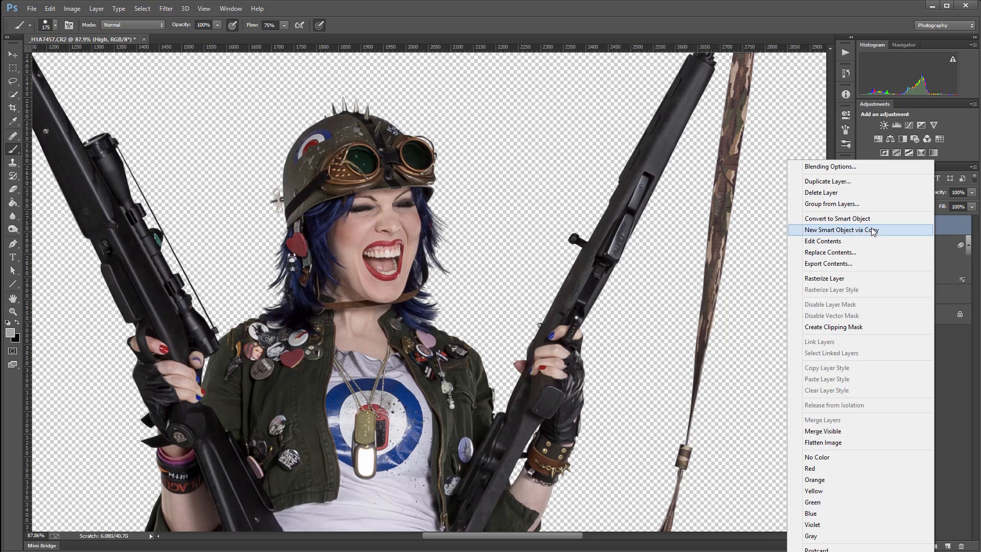
click(856, 278)
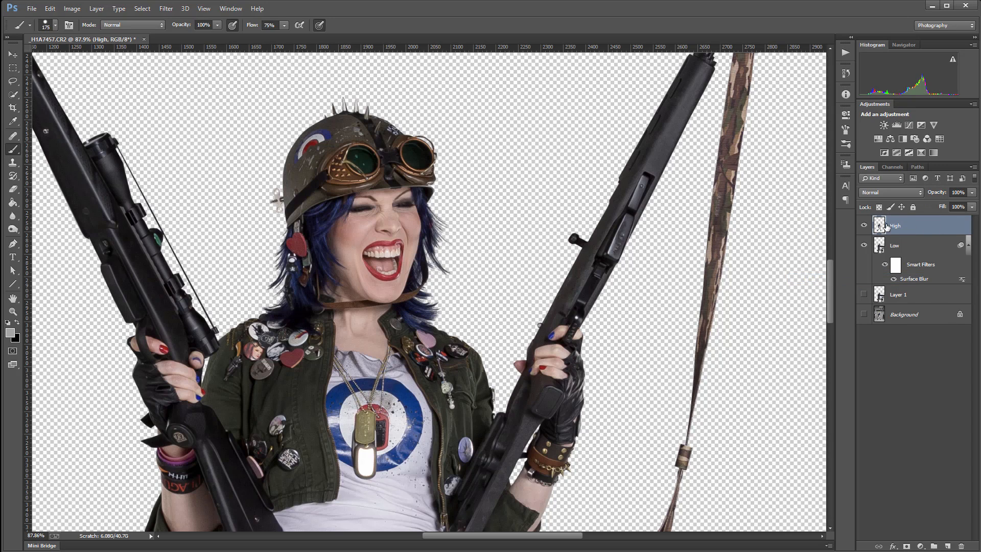
Use Apply Image on the High layer with layer Low, channel RGB, Subtract blending, scale 2 and offset 128
click(70, 9)
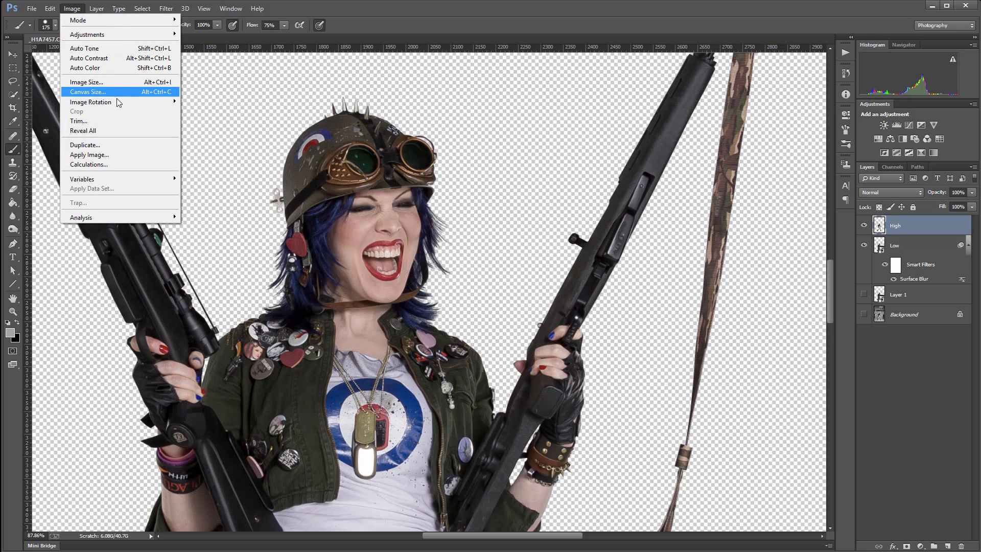
click(115, 154)
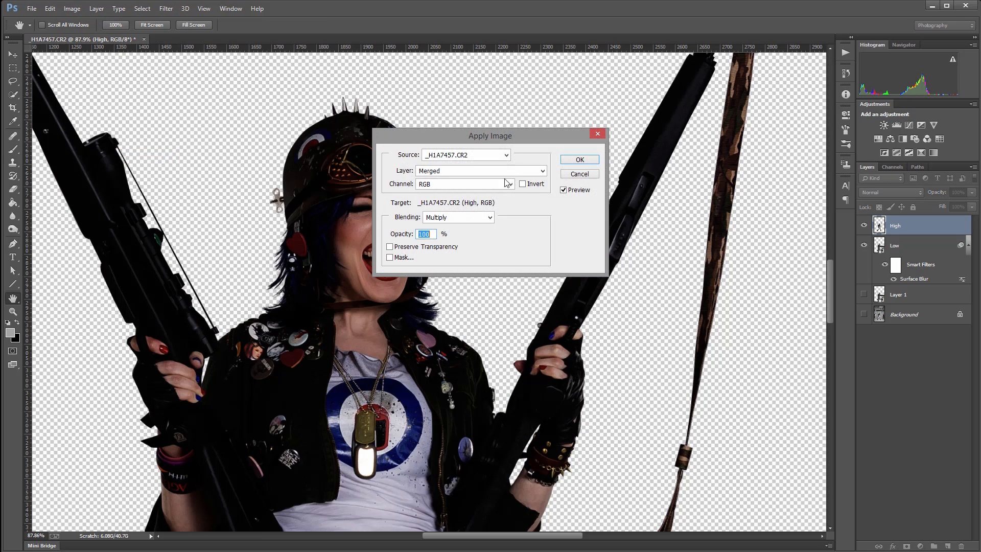
click(511, 173)
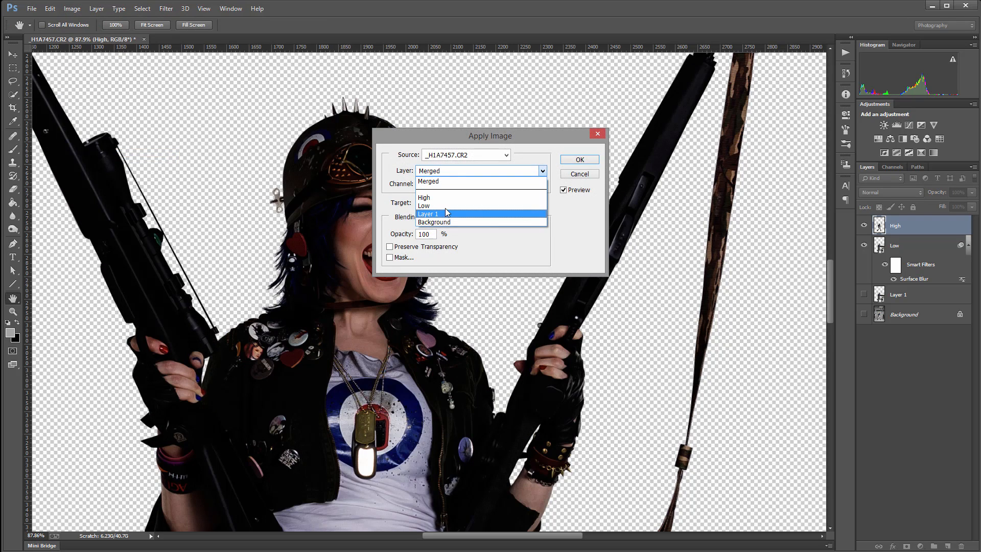
click(432, 198)
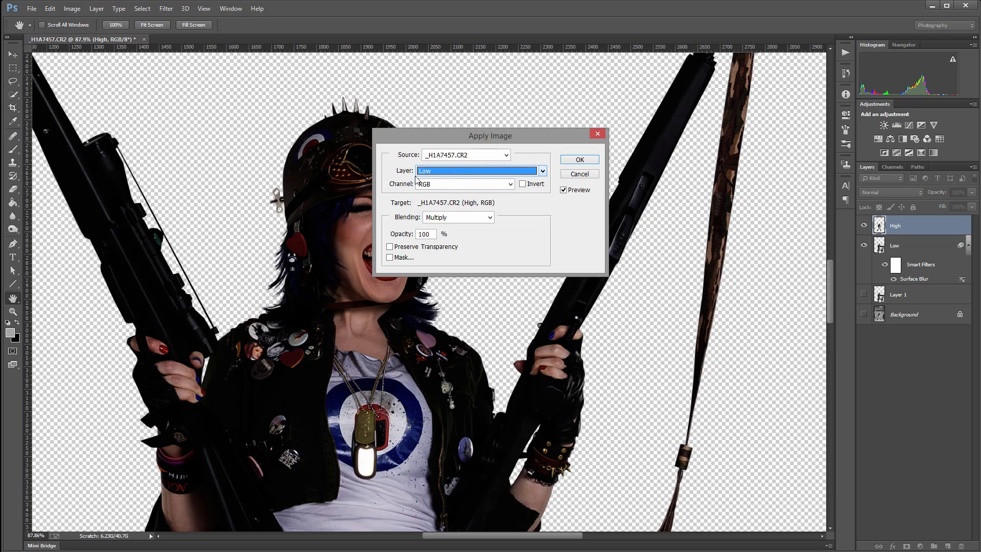
click(476, 183)
click(576, 224)
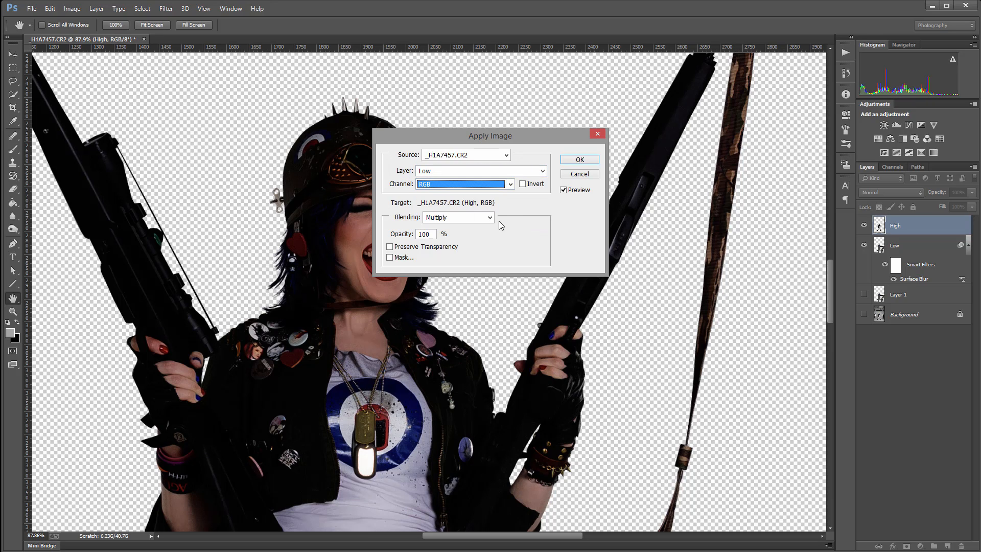
click(489, 217)
click(454, 417)
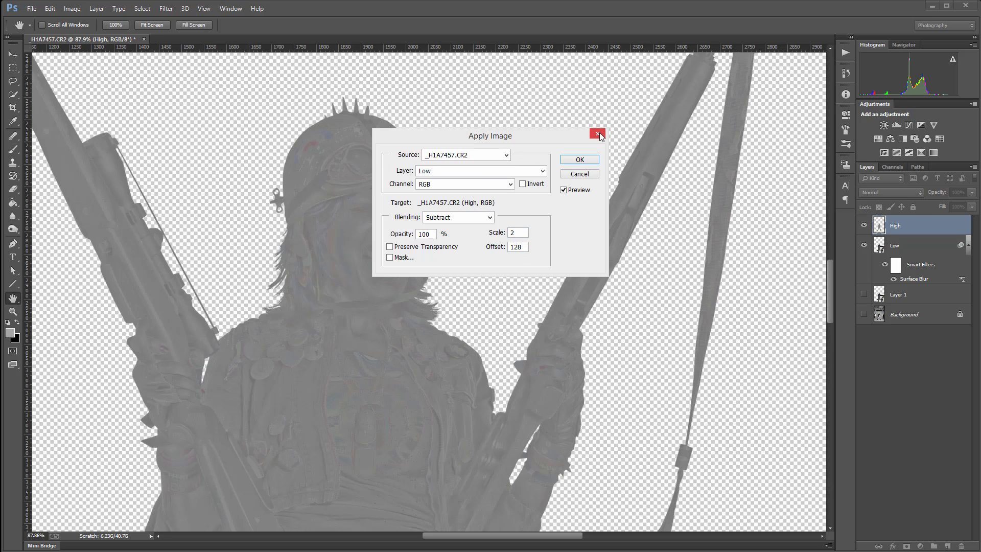
click(587, 160)
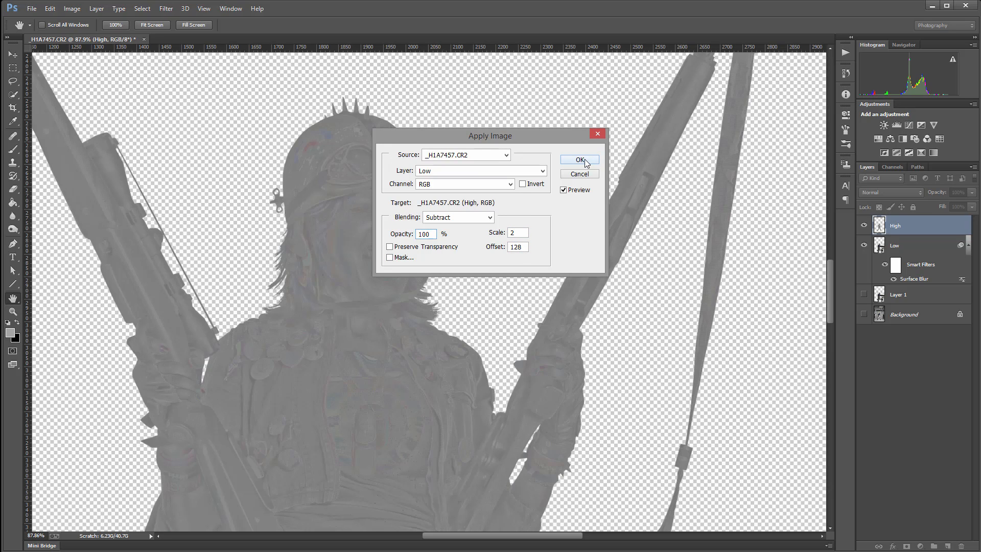
click(581, 159)
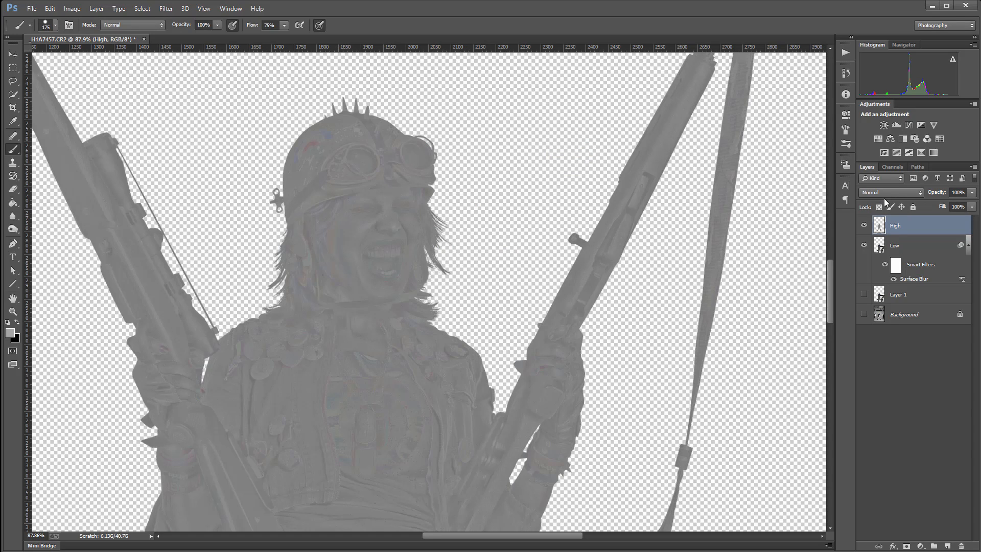
Set the High layer's blend mode to Linear Light and compare the combined result with the original Layer 1
click(906, 195)
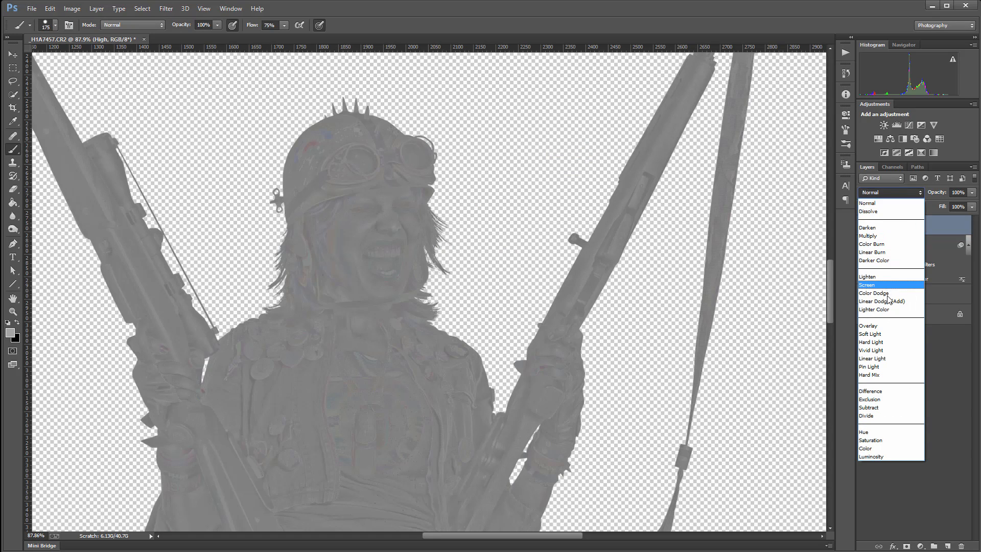
click(887, 360)
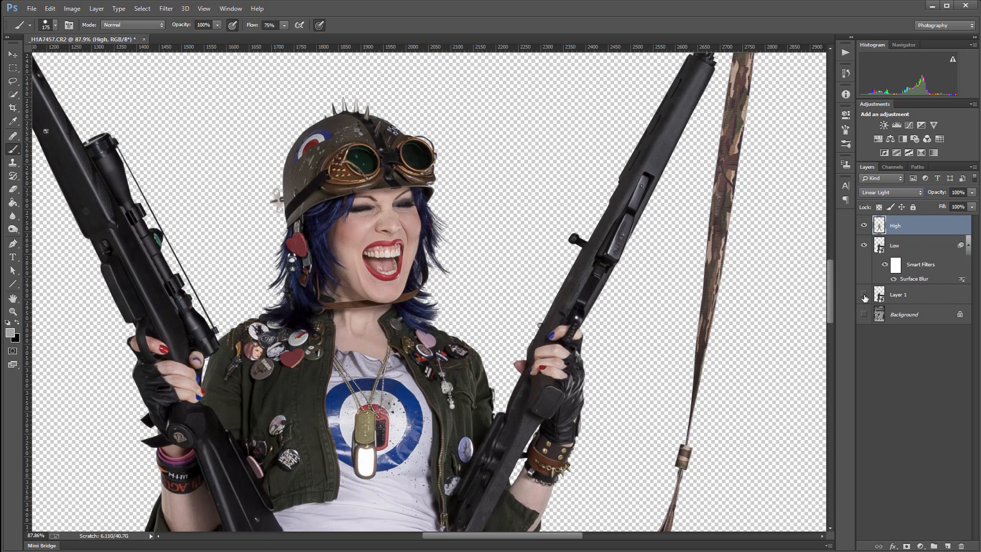
alt+click(863, 295)
alt+click(864, 295)
alt+click(864, 295)
alt+click(863, 295)
alt+click(864, 295)
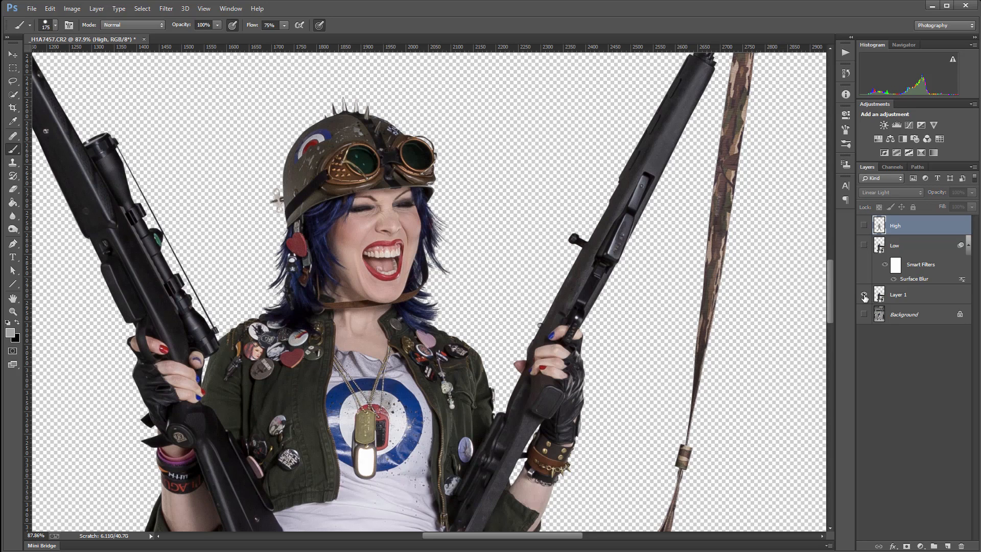
alt+click(864, 295)
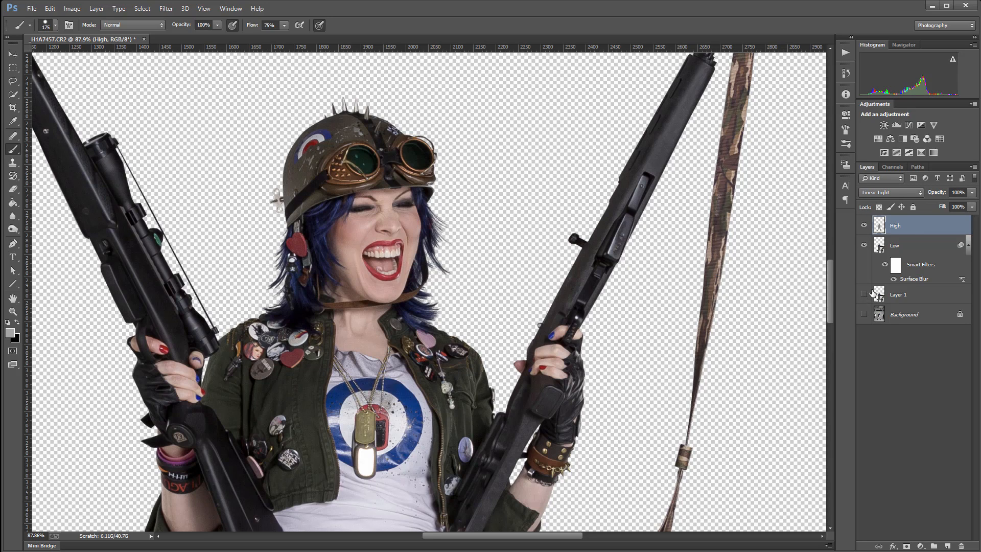
Toggle the High and Low layers' visibility to inspect the colour and detail layers separately
click(863, 226)
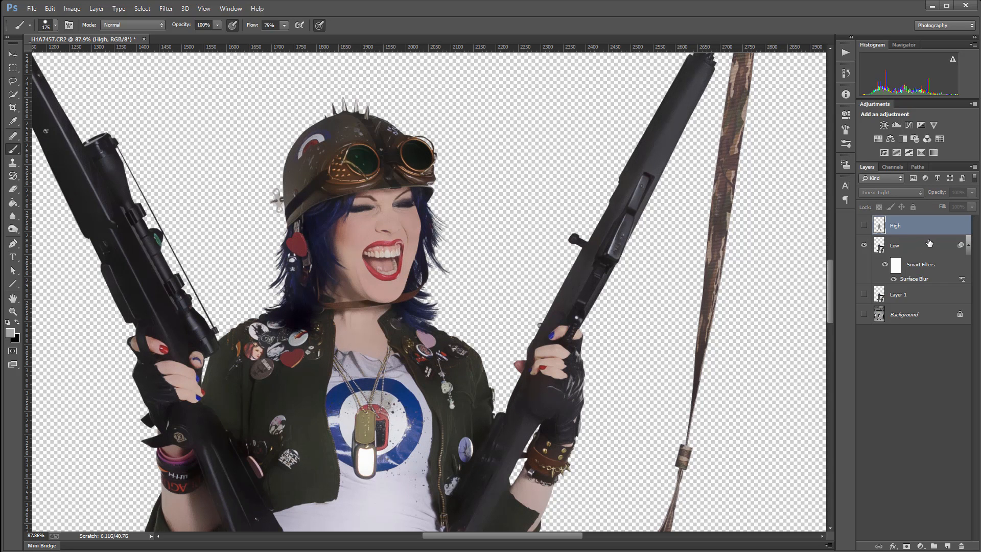
click(863, 225)
click(863, 245)
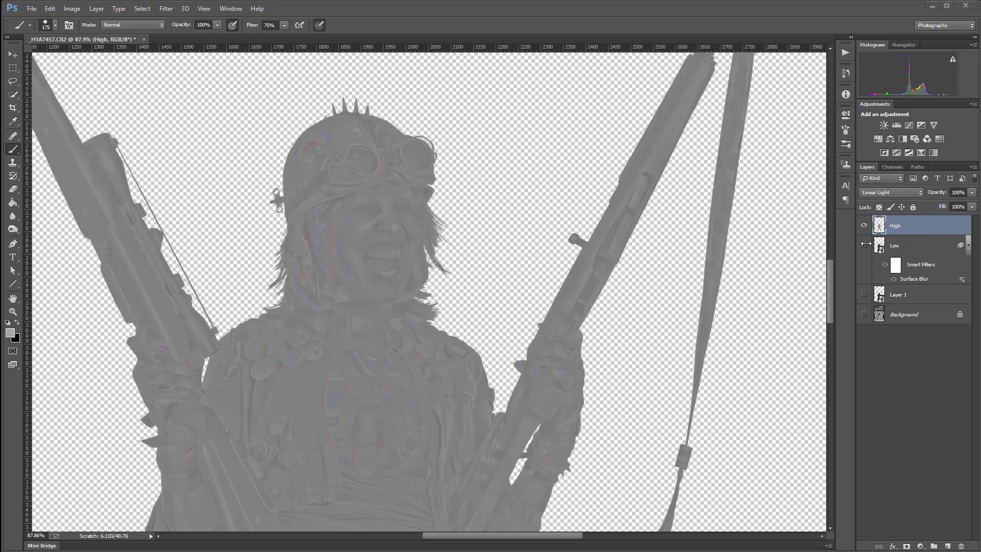
click(864, 244)
Add an empty layer above Low, name it adj, and clip it to the Low layer
click(906, 251)
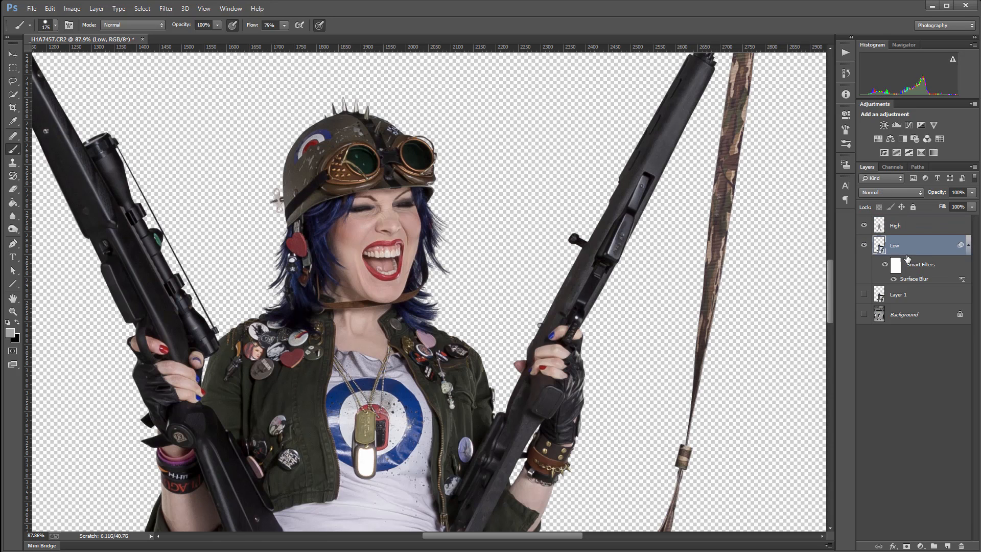
click(946, 545)
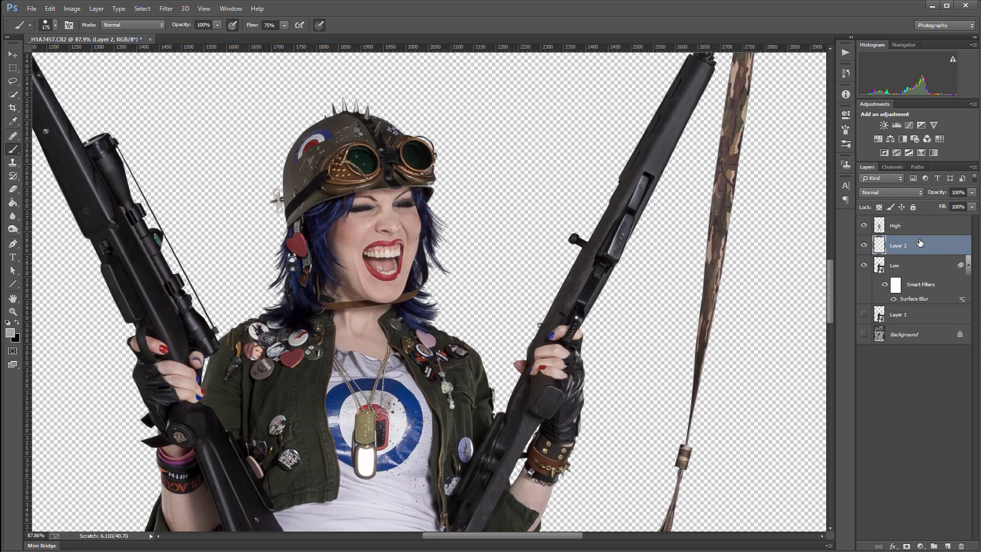
double_click(907, 248)
text(adj)
key(Return)
key(alt)
key(alt)
alt+click(926, 254)
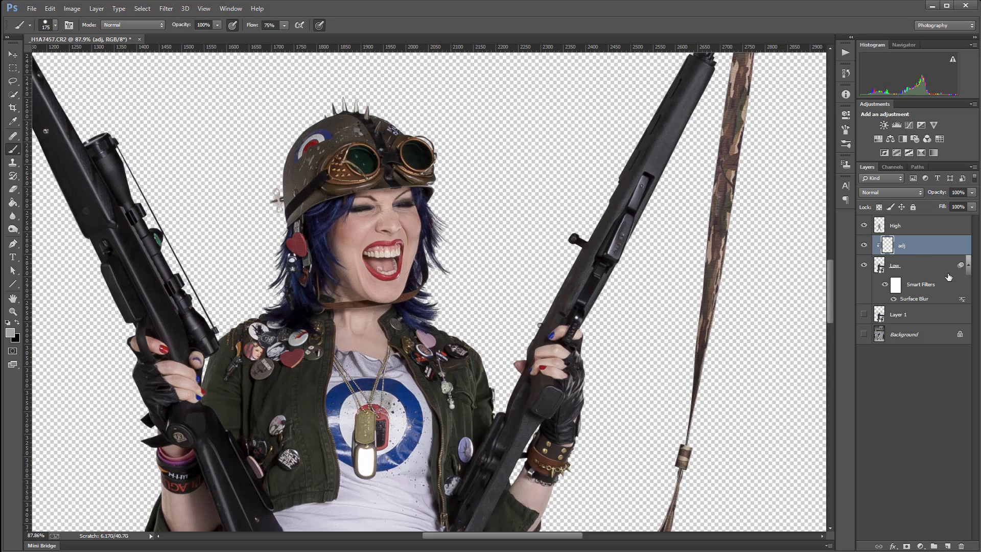
Add an empty layer above High, clip it to the High layer, and name it adj
click(943, 227)
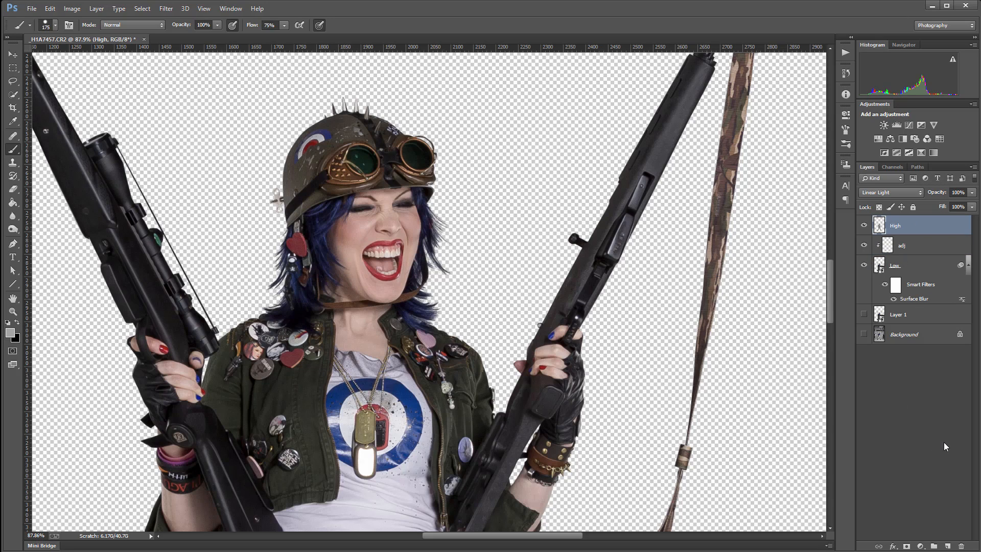
click(948, 545)
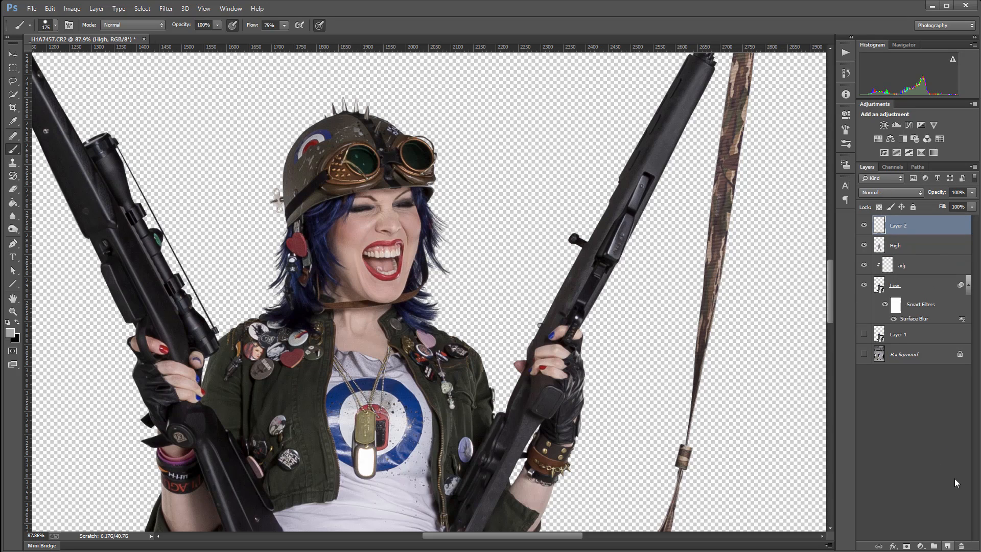
alt+click(941, 232)
double_click(907, 226)
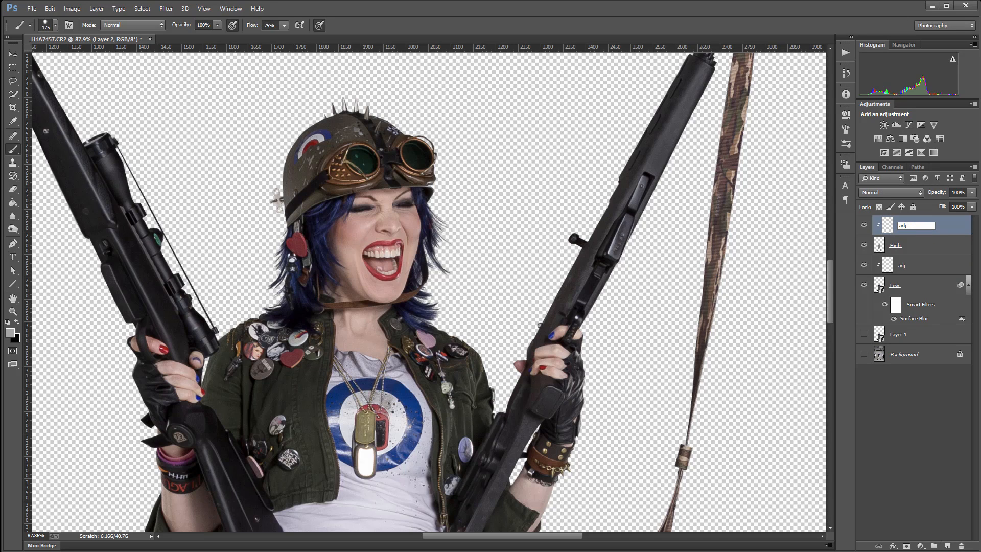
key(Return)
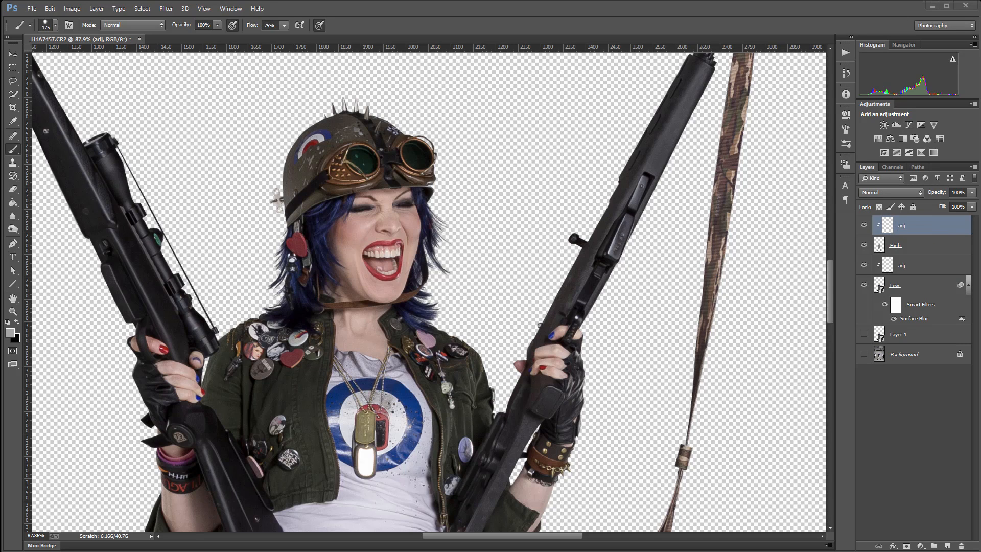
Hide the High layer and make the adj layer clipped to Low active
click(863, 246)
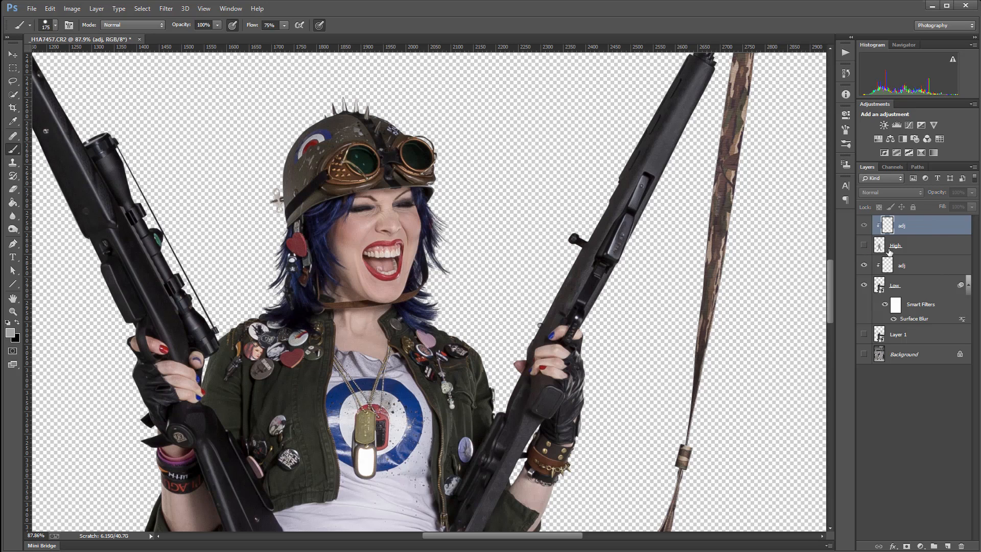
click(926, 267)
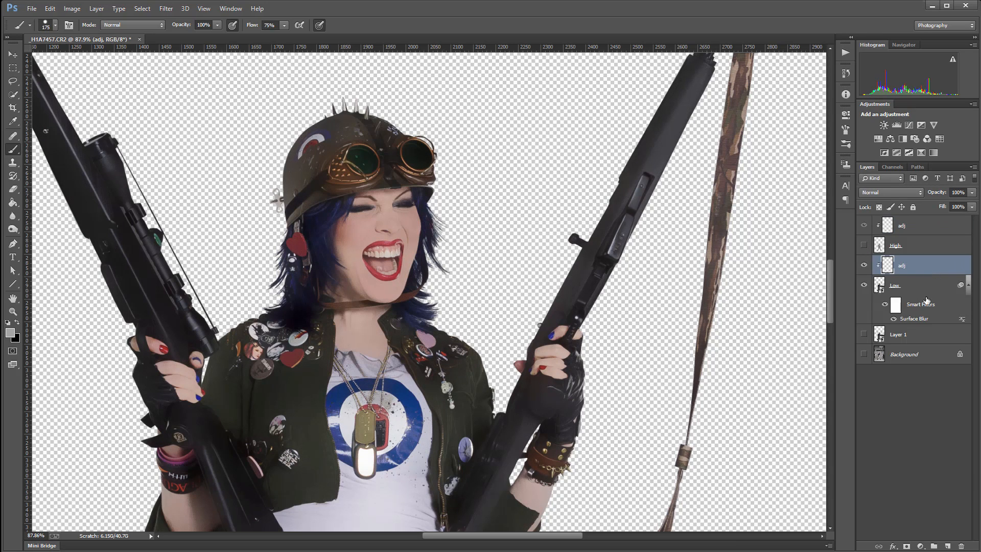
click(13, 54)
Examine the skin transitions and shadows on the face, jaw and neck in the blurred Low layer
scroll(357, 209, up, 8)
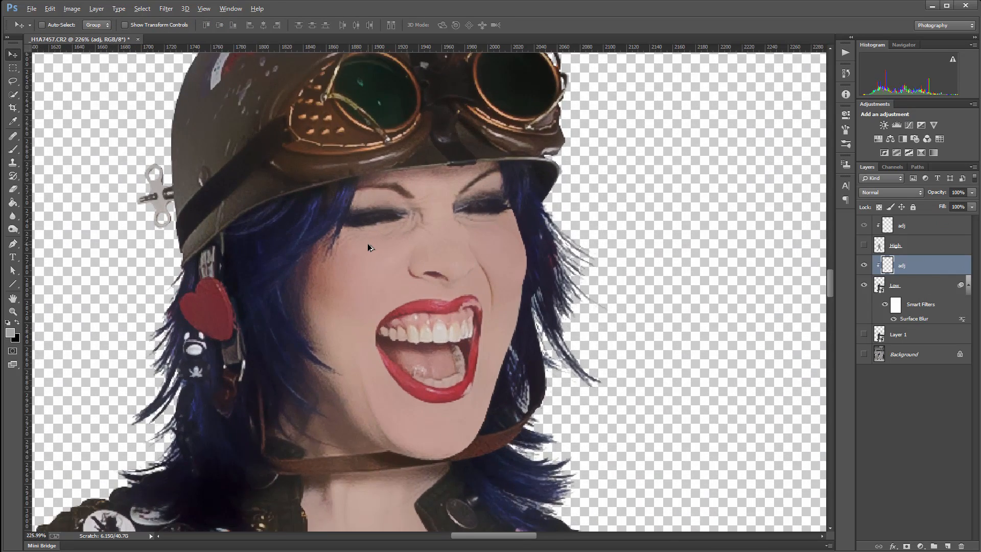
scroll(366, 247, down, 3)
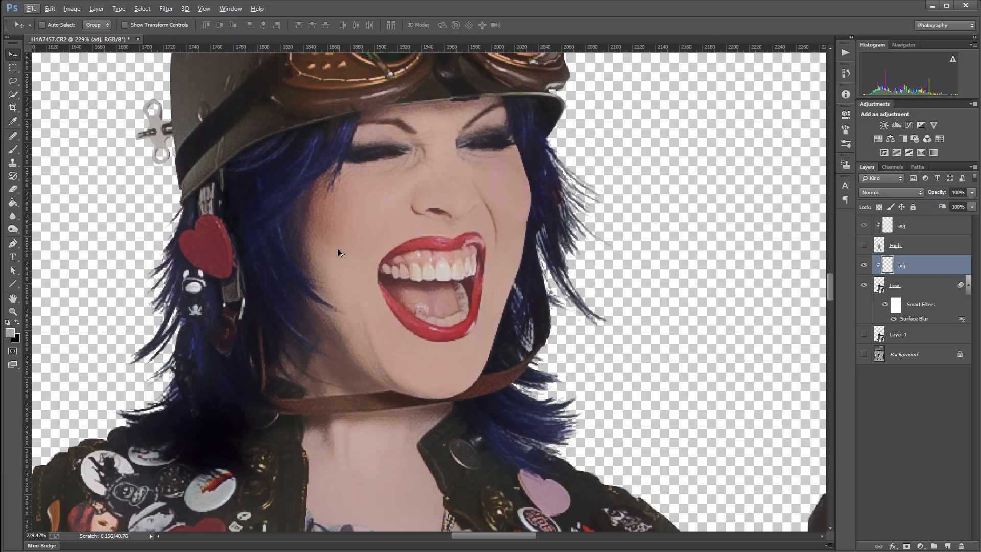
scroll(336, 249, up, 5)
scroll(335, 246, down, 1)
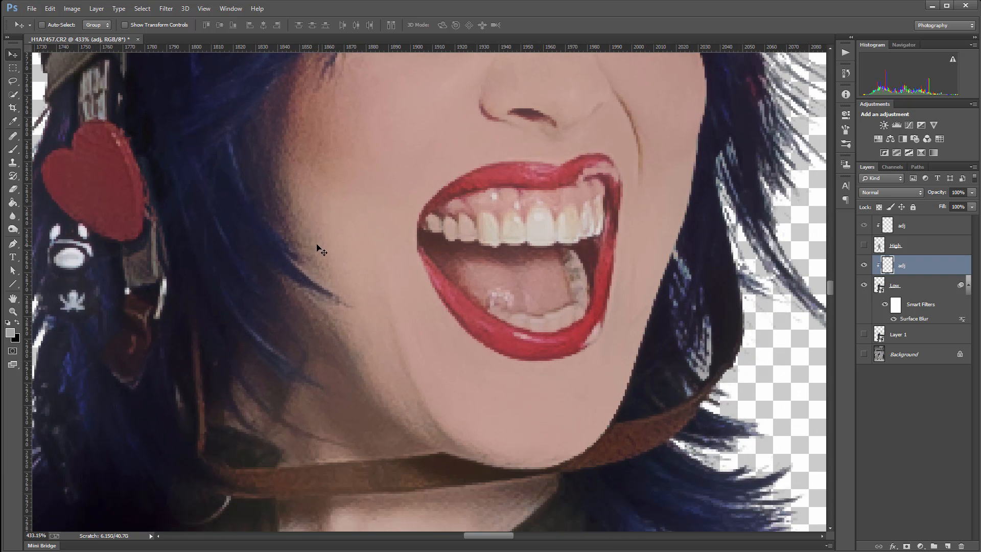
scroll(337, 237, down, 3)
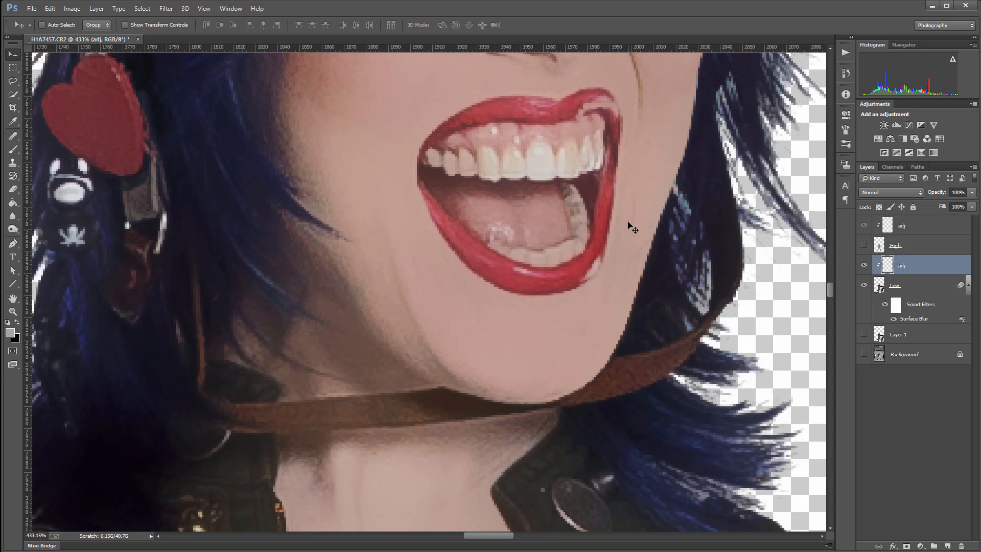
scroll(633, 228, up, 10)
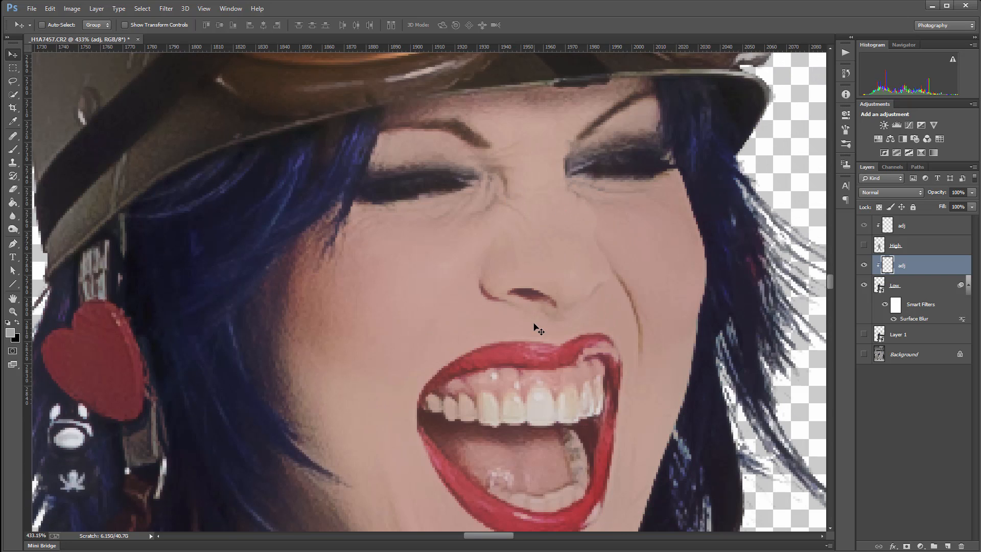
scroll(537, 328, down, 10)
scroll(423, 337, down, 2)
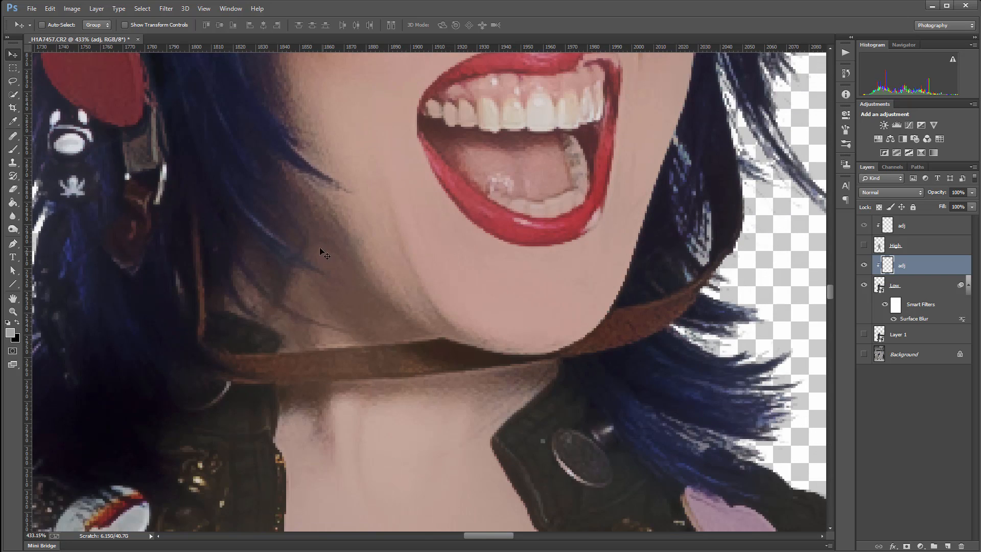
scroll(342, 171, up, 2)
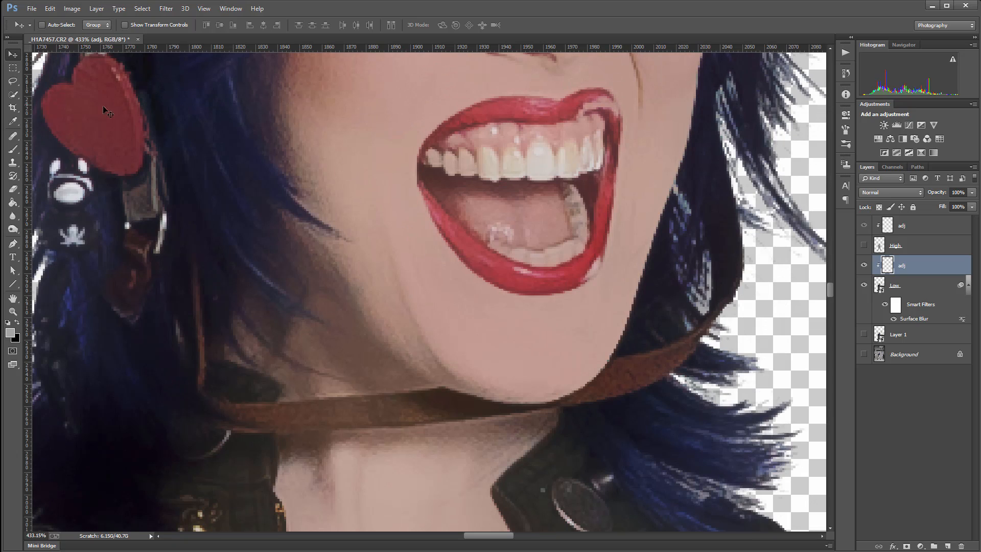
Set up the Mixer Brush with a soft round 9 px tip at 0% hardness
click(16, 149)
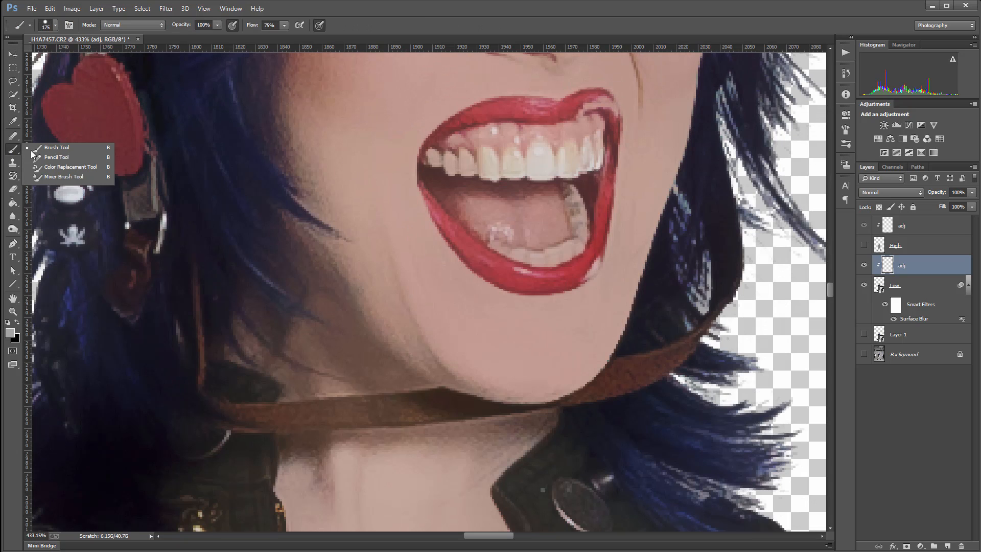
click(73, 176)
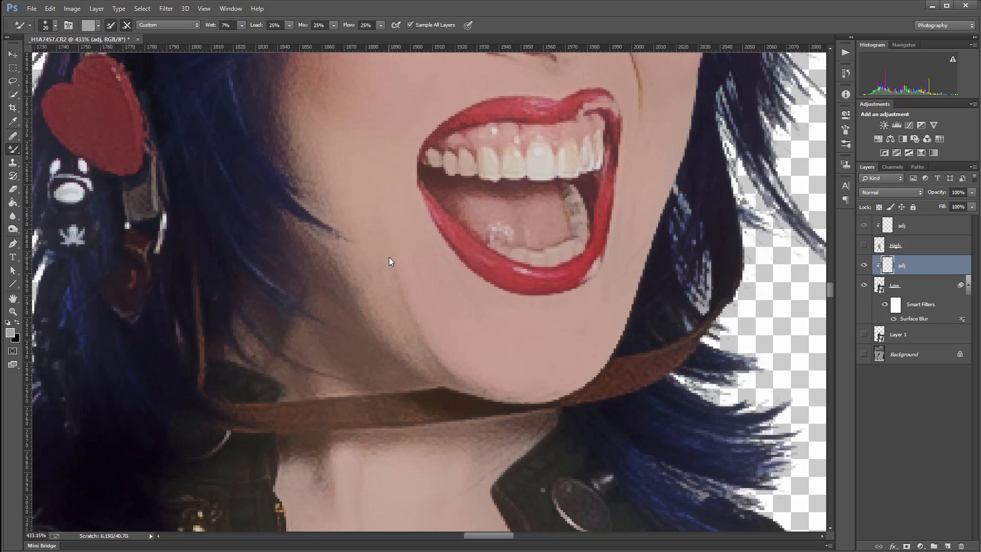
right_click(404, 233)
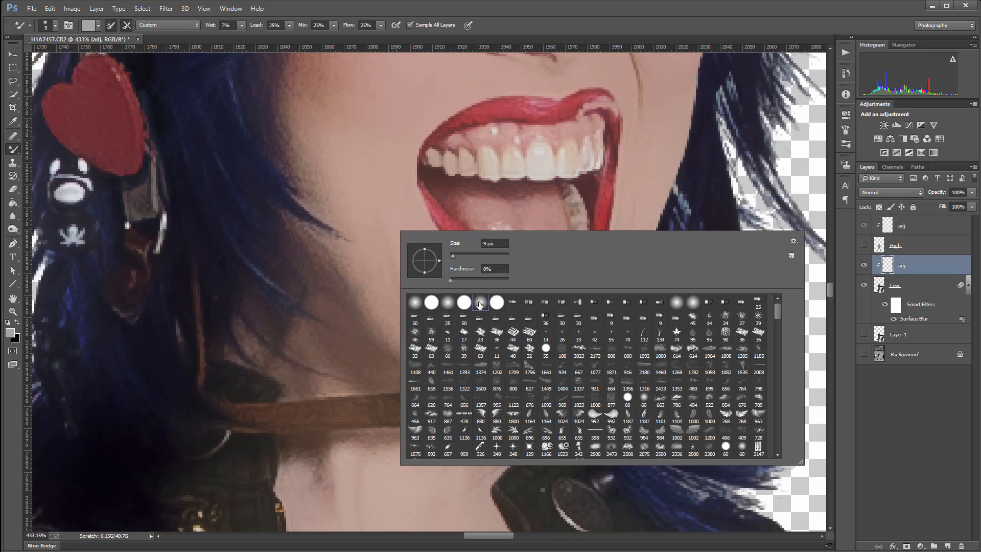
click(373, 218)
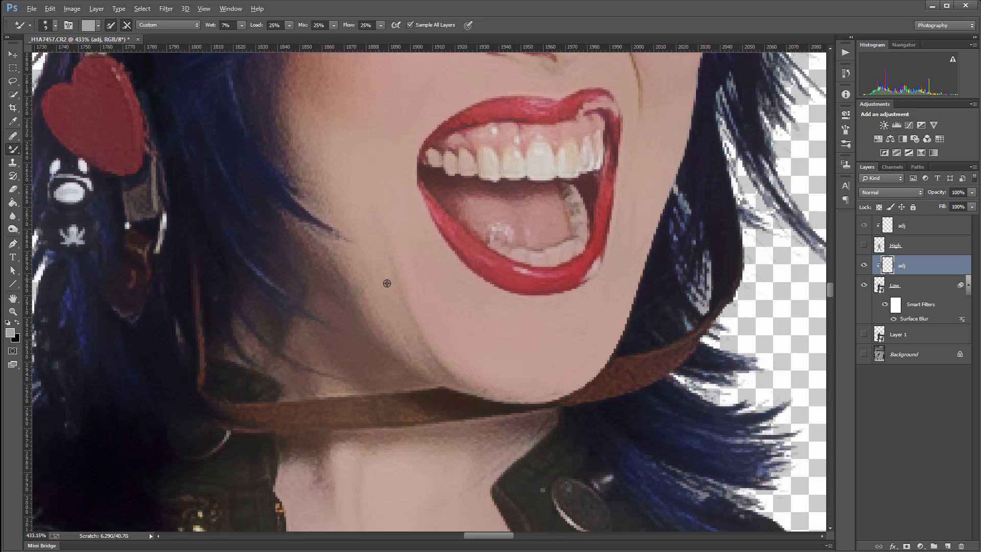
Smooth the skin along the cheek, jaw shadow and chin with Mixer Brush strokes, using colours sampled nearby
alt+click(374, 237)
drag(419, 258, 441, 316)
drag(378, 201, 402, 276)
mouse_move(418, 229)
mouse_down()
mouse_move(439, 298)
mouse_move(414, 261)
mouse_move(426, 286)
mouse_move(513, 318)
mouse_up()
alt+click(334, 279)
drag(322, 276, 343, 307)
alt+click(347, 266)
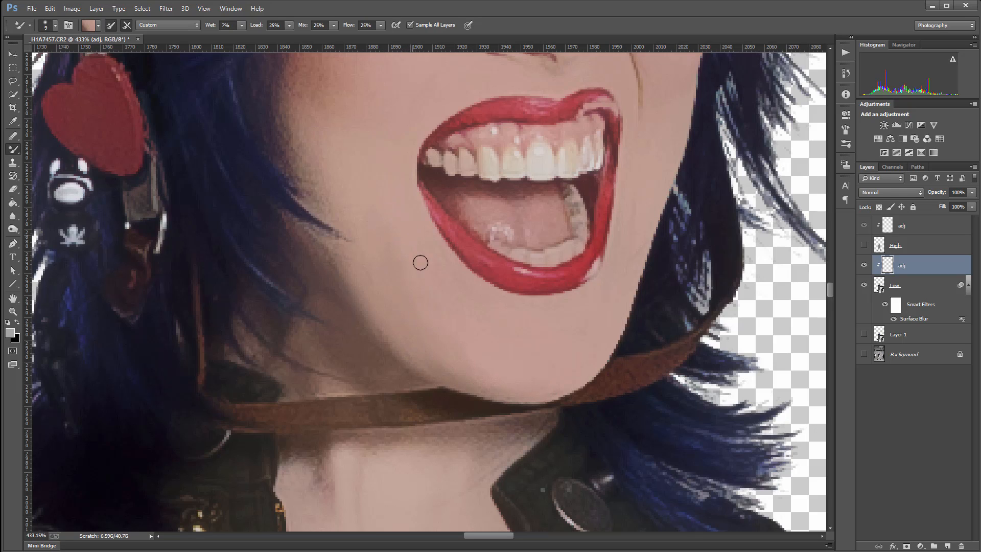
alt+click(467, 335)
Blend the reddish shading on the cheek beside the hair with the Mixer Brush, sampling the surrounding skin tones
drag(365, 170, 513, 340)
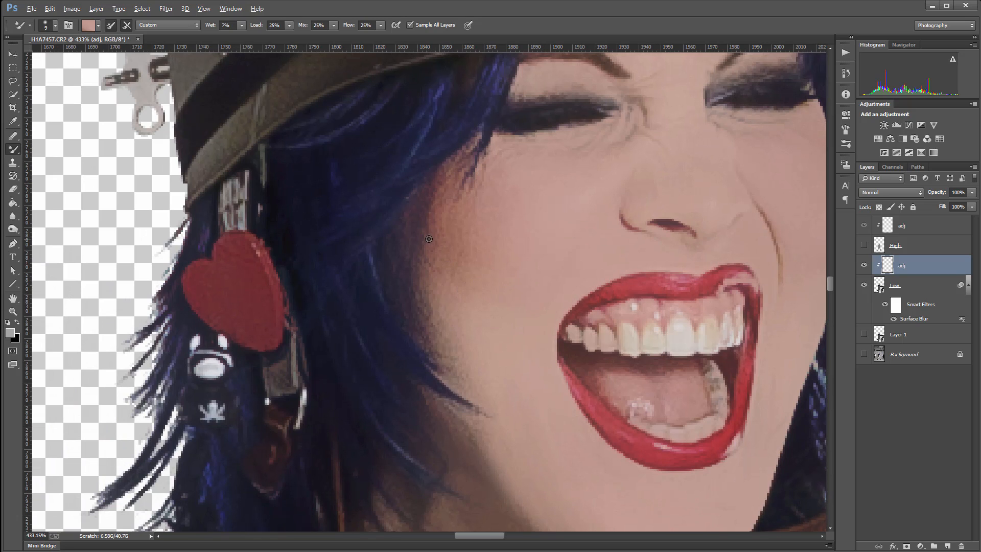
alt+click(418, 224)
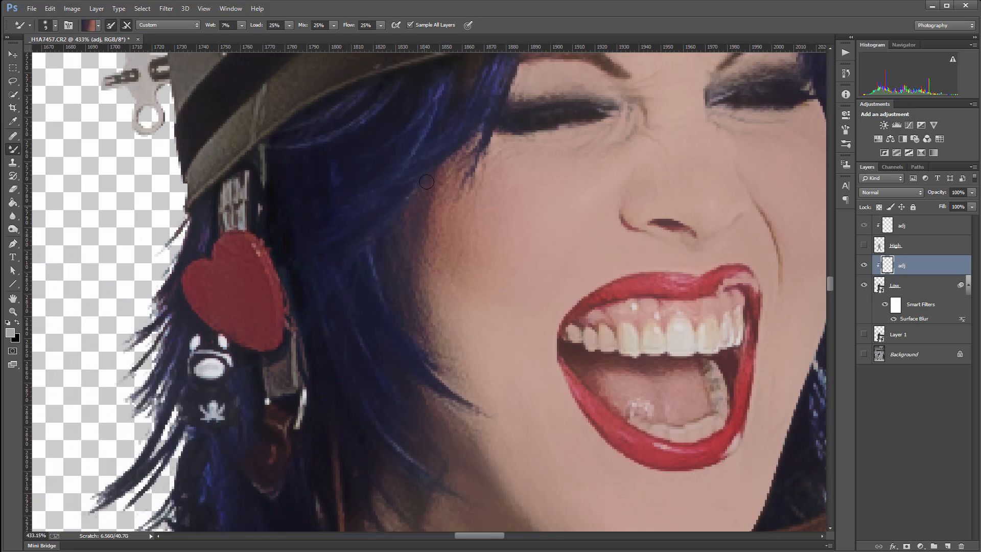
alt+click(439, 222)
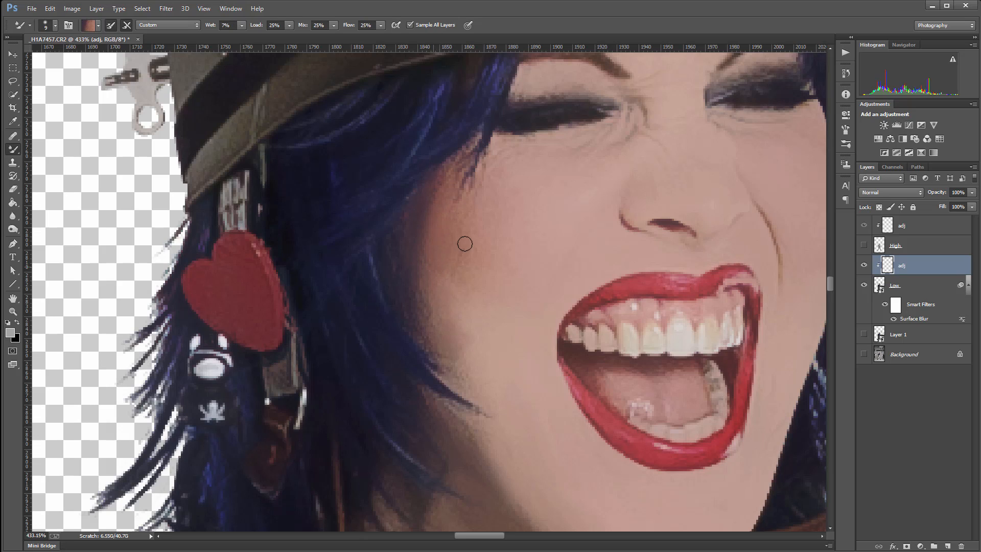
alt+click(489, 203)
Smooth the forehead skin between the eyebrows and under the helmet rim with sampled Mixer Brush strokes
mouse_move(536, 240)
mouse_down()
mouse_move(492, 291)
mouse_move(642, 261)
mouse_up()
key(h)
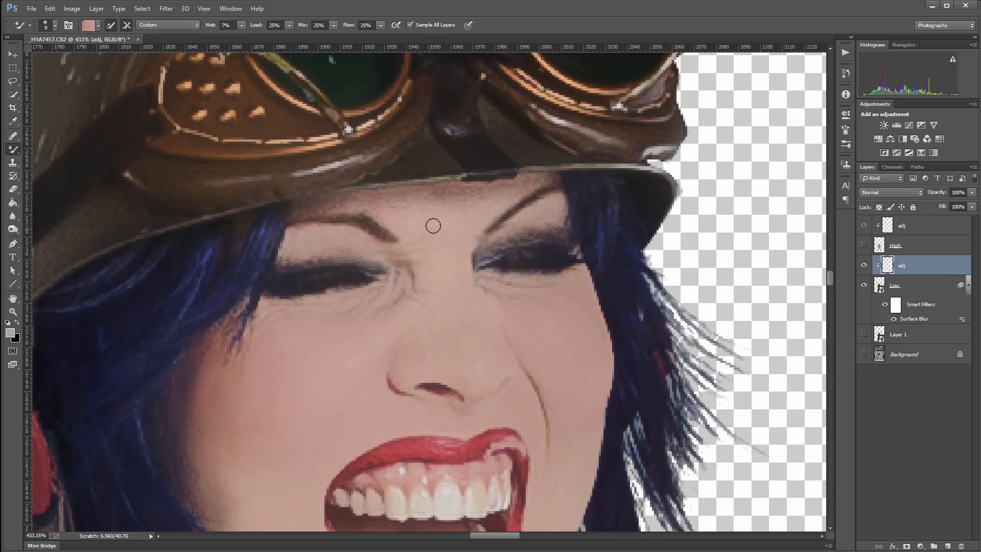
alt+click(441, 208)
mouse_move(438, 197)
mouse_down()
mouse_move(410, 200)
mouse_move(324, 207)
mouse_move(506, 185)
mouse_up()
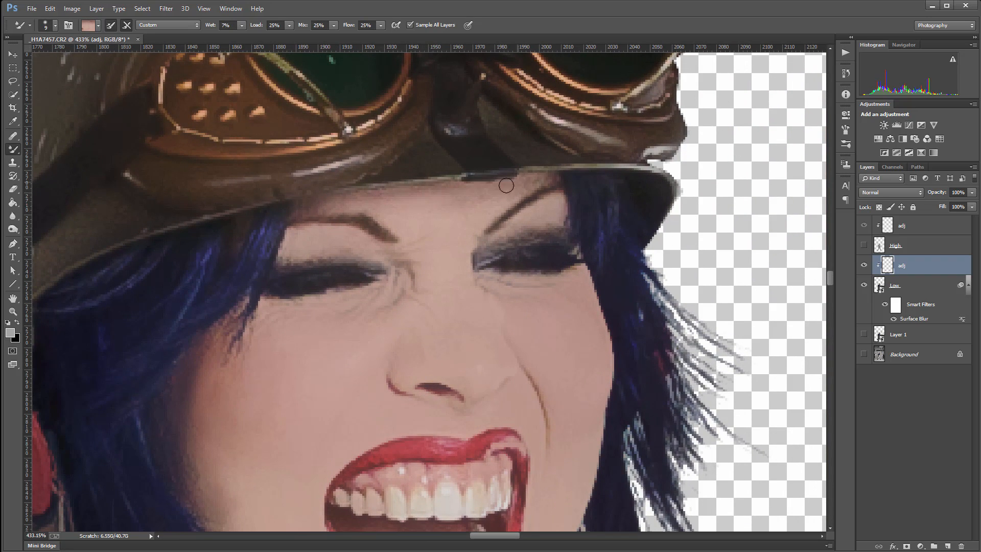
drag(396, 192, 529, 180)
mouse_move(372, 193)
mouse_down()
mouse_move(355, 198)
mouse_move(387, 207)
mouse_up()
alt+click(312, 202)
mouse_move(312, 202)
mouse_down()
mouse_move(530, 179)
mouse_move(503, 192)
mouse_move(524, 187)
mouse_move(359, 195)
mouse_up()
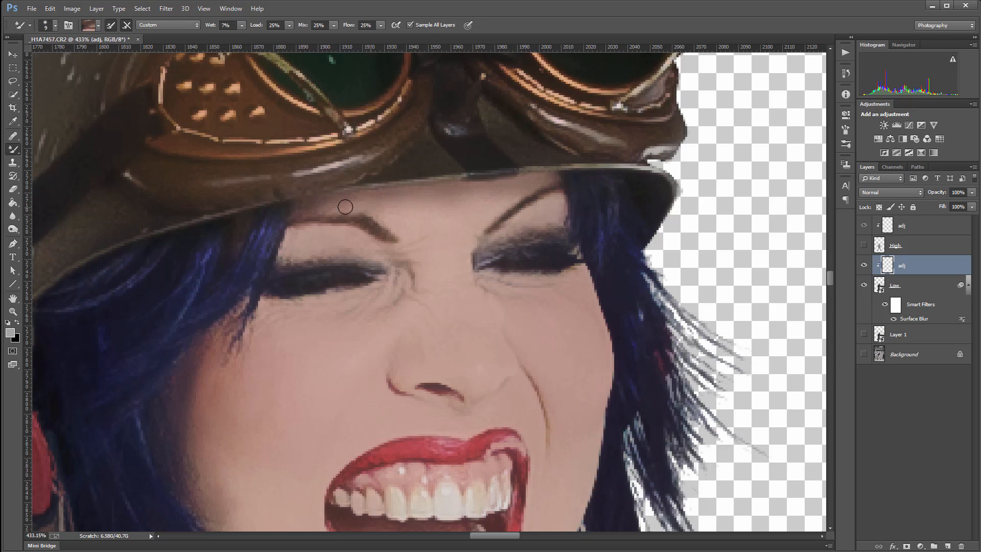
drag(485, 203, 511, 196)
Blend the shadows and uneven tones on the neck below the chin strap with sampled Mixer Brush strokes
mouse_move(570, 429)
mouse_down()
mouse_move(488, 230)
mouse_move(590, 219)
mouse_move(650, 449)
mouse_move(611, 284)
mouse_move(585, 331)
mouse_move(657, 261)
mouse_move(551, 169)
mouse_move(606, 138)
mouse_up()
alt+click(396, 189)
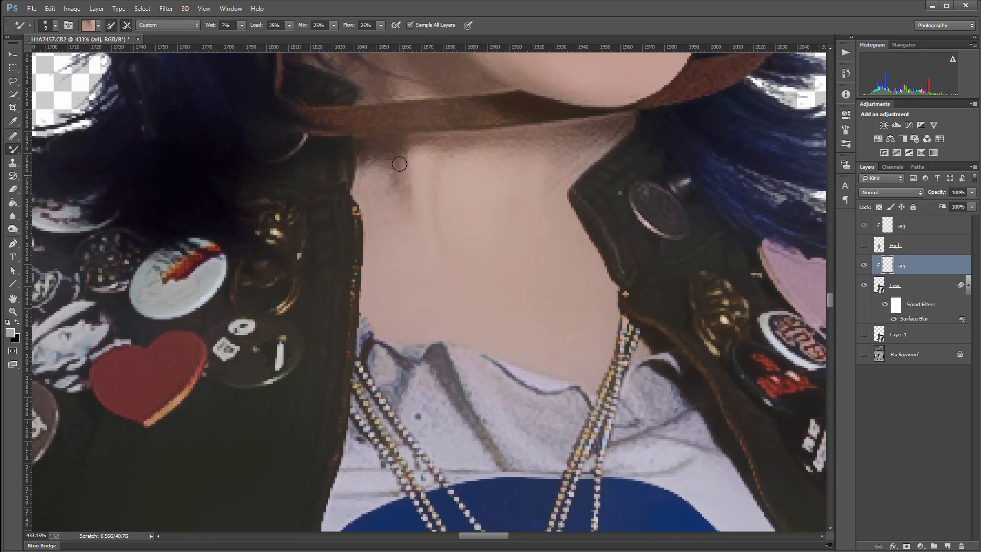
mouse_move(399, 163)
mouse_down()
mouse_move(378, 189)
mouse_move(400, 165)
mouse_up()
alt+click(436, 211)
alt+click(416, 164)
alt+click(495, 188)
mouse_move(467, 157)
mouse_down()
mouse_move(442, 149)
mouse_move(503, 150)
mouse_move(524, 133)
mouse_up()
alt+click(460, 145)
drag(584, 128, 586, 149)
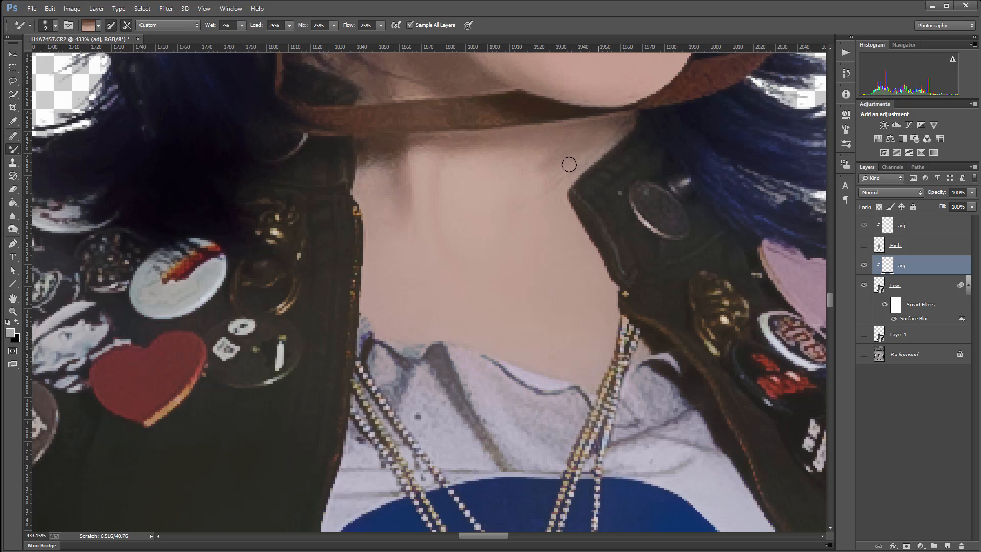
alt+click(517, 182)
Sample the shadowed skin above the chin strap for blending the jaw and neck, and undo the last stroke
drag(480, 209, 587, 340)
alt+click(480, 179)
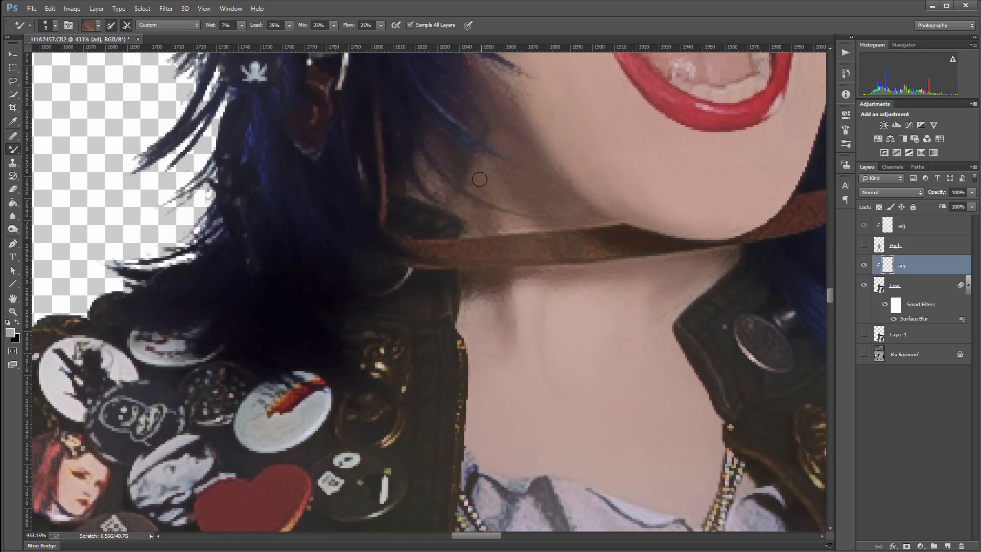
mouse_move(622, 390)
mouse_down()
mouse_move(596, 286)
mouse_move(530, 466)
mouse_move(486, 357)
mouse_up()
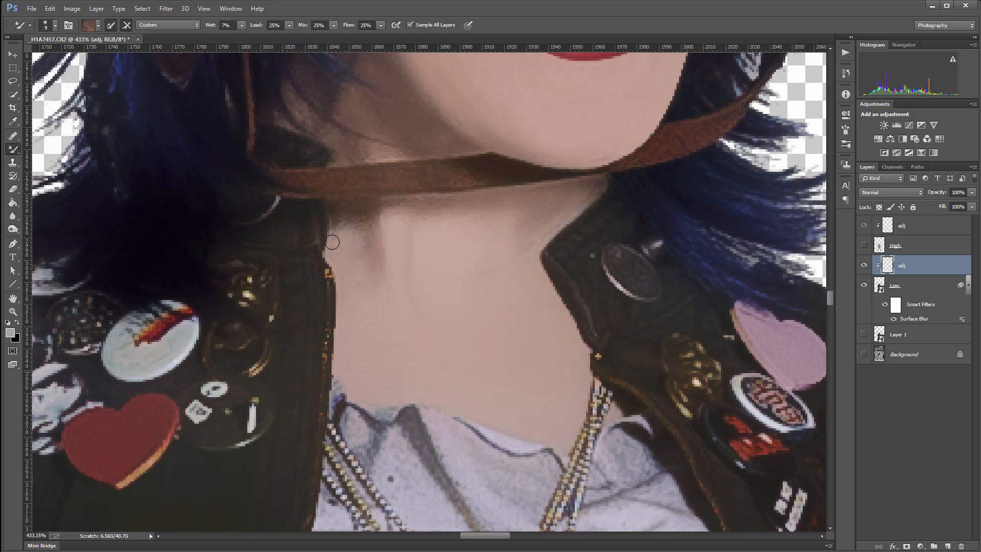
drag(586, 346, 413, 271)
key(ctrl+z)
Blend the reddish fingertip protruding from behind the rifle with a sampled Mixer Brush stroke
drag(701, 331, 159, 234)
drag(804, 317, 501, 269)
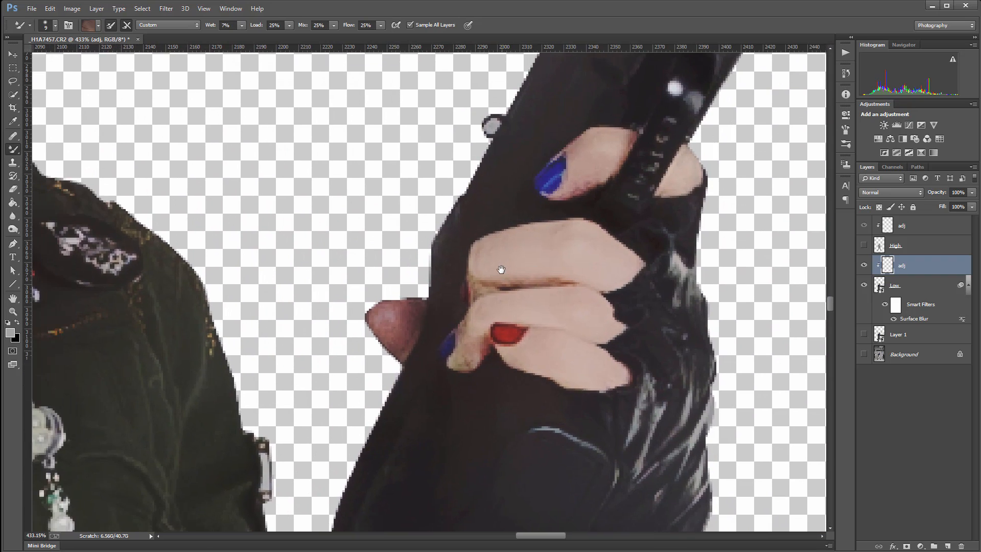
alt+click(385, 324)
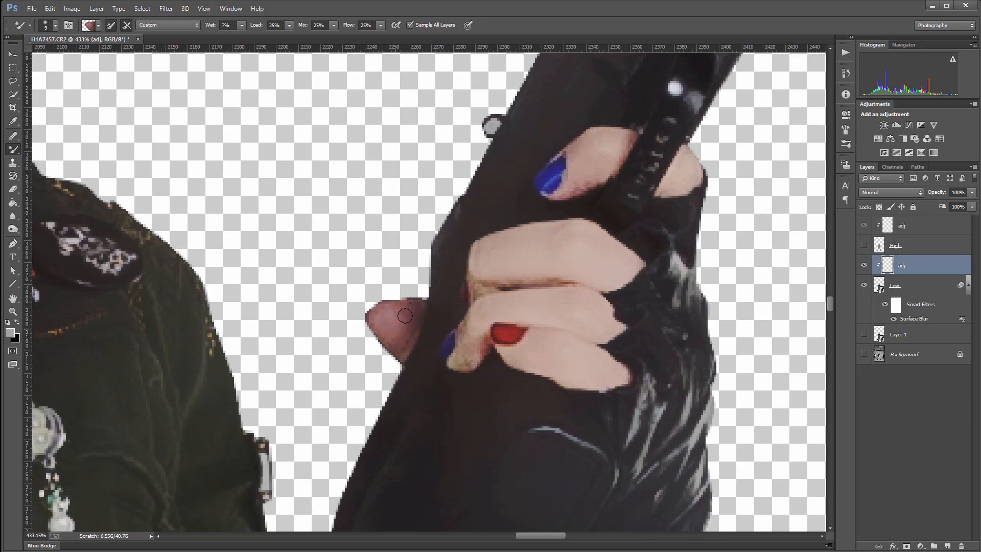
drag(400, 343, 404, 339)
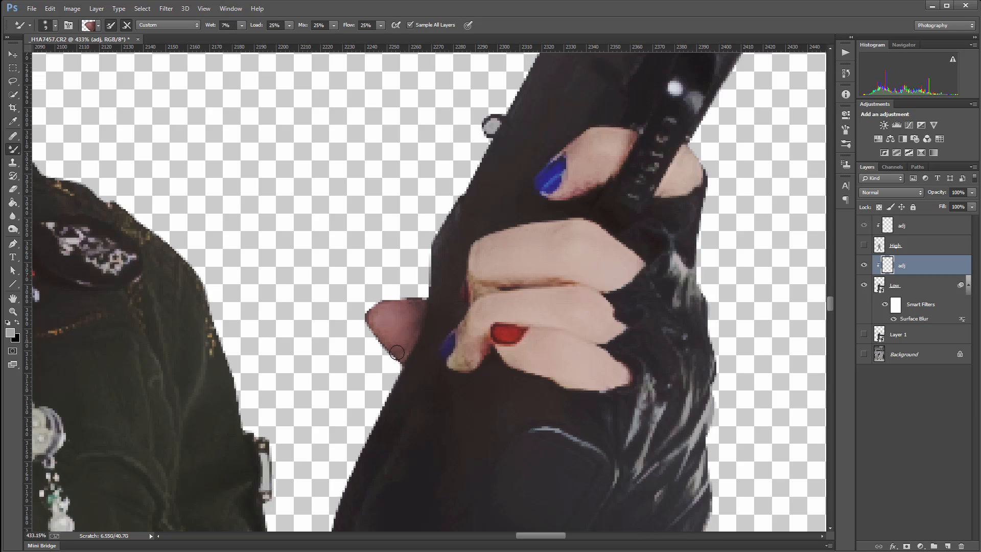
Smooth the skin of the uppermost curled finger gripping the rifle, down to its lower crease, with repeatedly sampled Mixer Brush strokes
alt+click(531, 245)
drag(506, 238, 570, 234)
alt+click(557, 239)
drag(491, 260, 547, 271)
alt+click(513, 285)
drag(491, 284, 570, 281)
alt+click(568, 262)
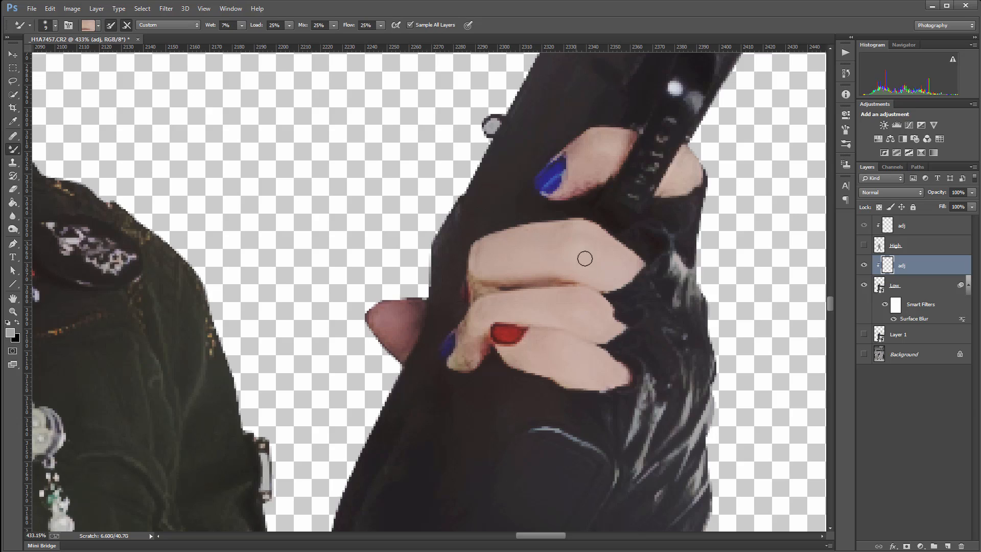
Even out the blue-nailed finger near the scope and the lower curled fingers with sampled skin tones
alt+click(585, 173)
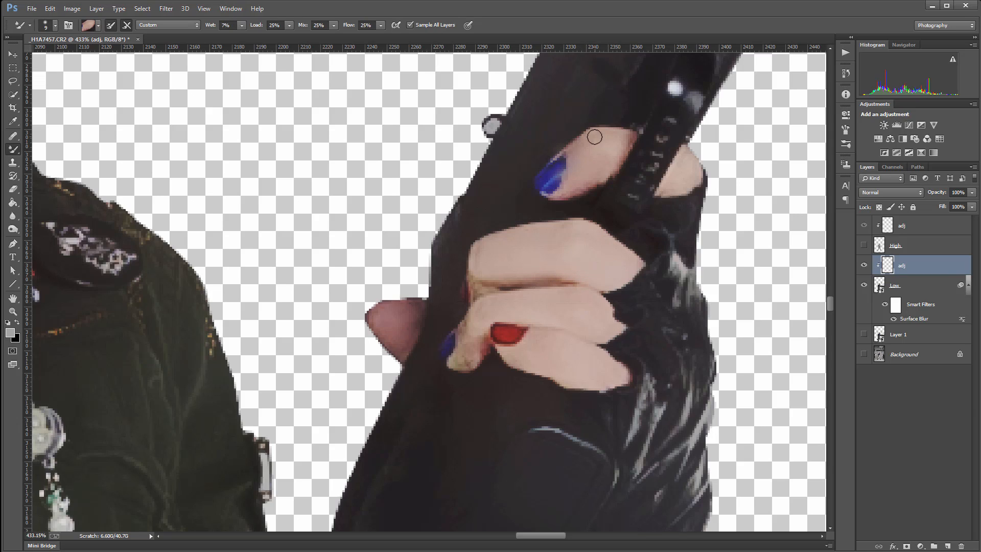
alt+click(578, 168)
alt+click(544, 337)
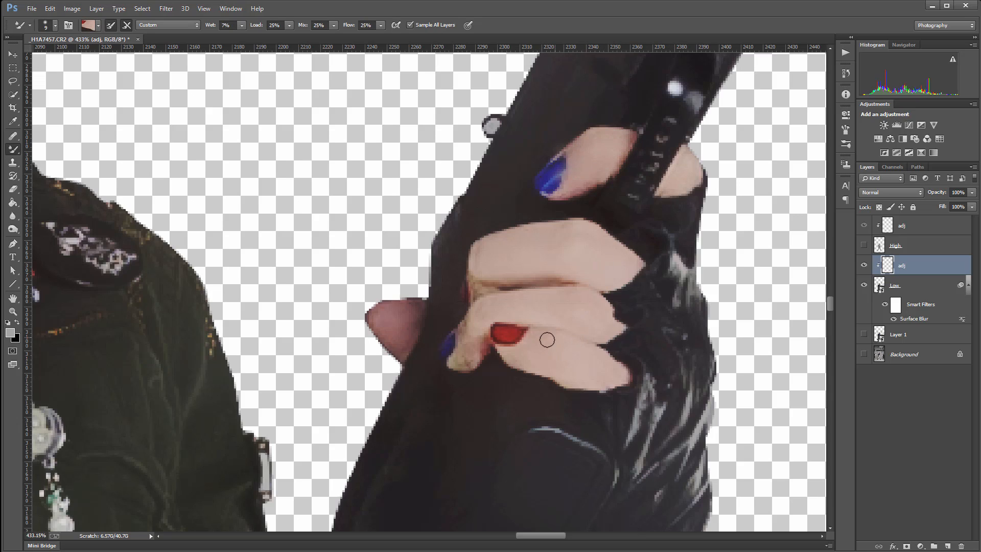
alt+click(474, 337)
Blend the shadow on the small patch of wrist skin above the pink and purple wristbands, sampling the adjacent skin
drag(440, 432, 577, 230)
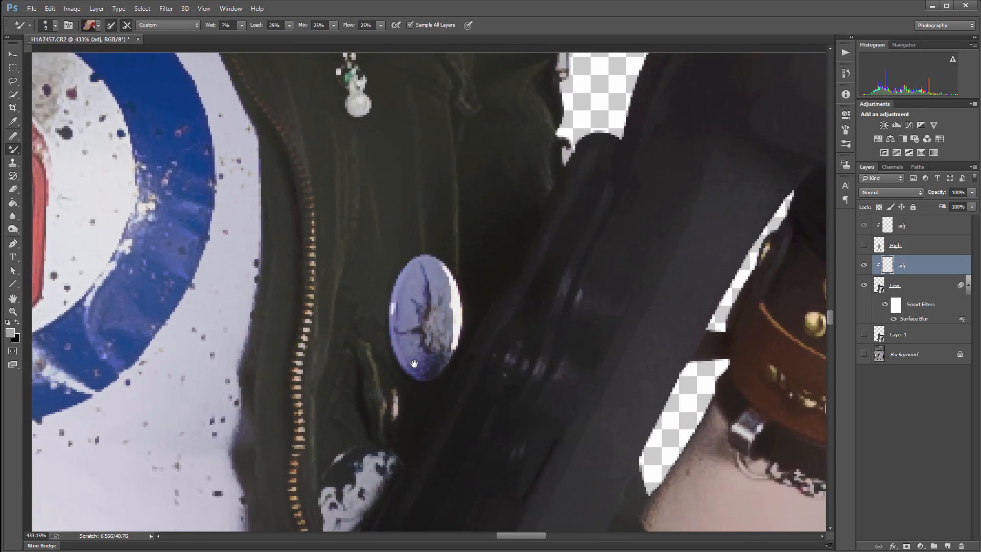
drag(486, 256, 659, 394)
drag(477, 310, 486, 218)
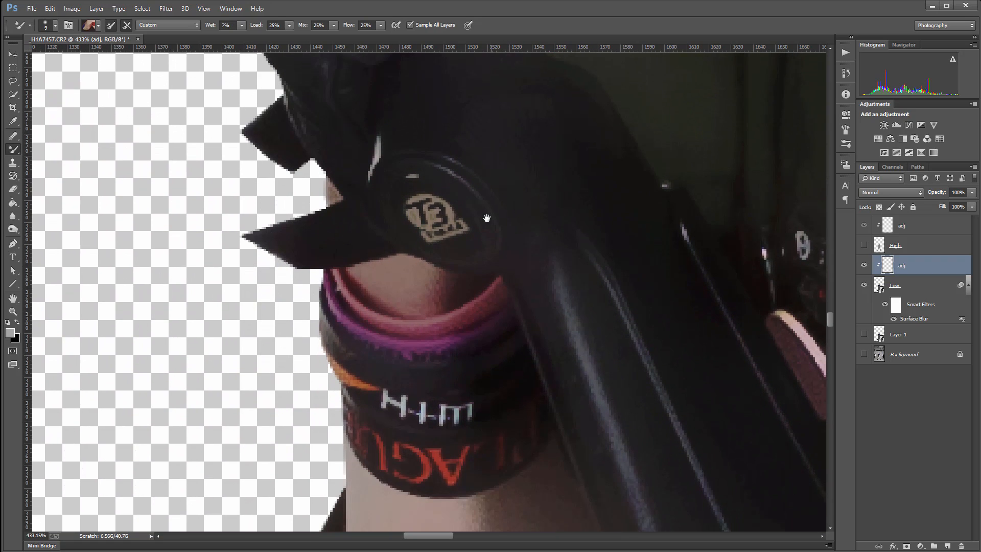
alt+click(404, 279)
mouse_move(425, 295)
mouse_down()
mouse_move(453, 300)
mouse_move(416, 260)
mouse_move(452, 291)
mouse_up()
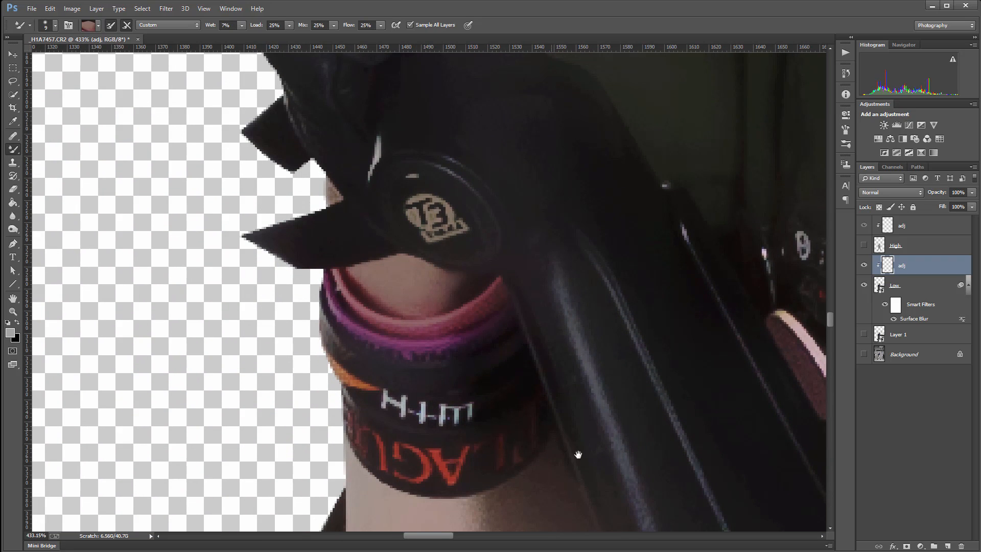
Smooth the forearm skin below the wristbands, blending the reddish sleeve edge and the shadow with sampled tones
drag(577, 454, 565, 190)
alt+click(371, 331)
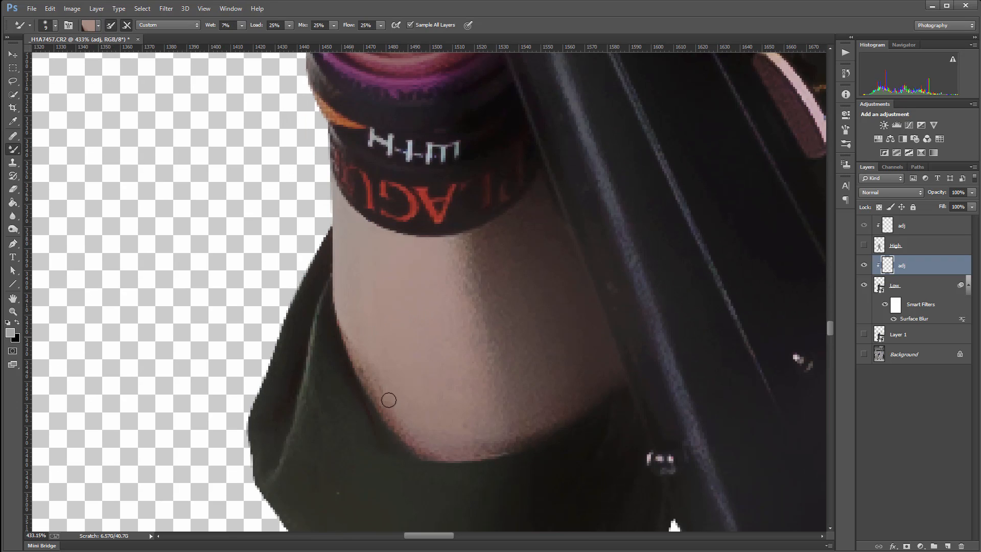
alt+click(359, 346)
alt+click(491, 271)
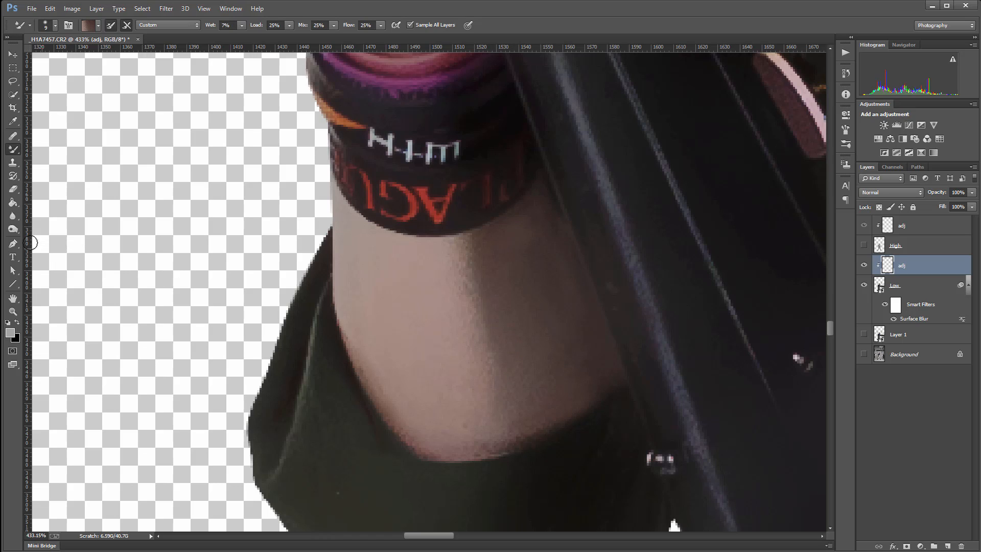
Reselect the Mixer Brush and blend the hard shadow edge running down the forearm
click(12, 216)
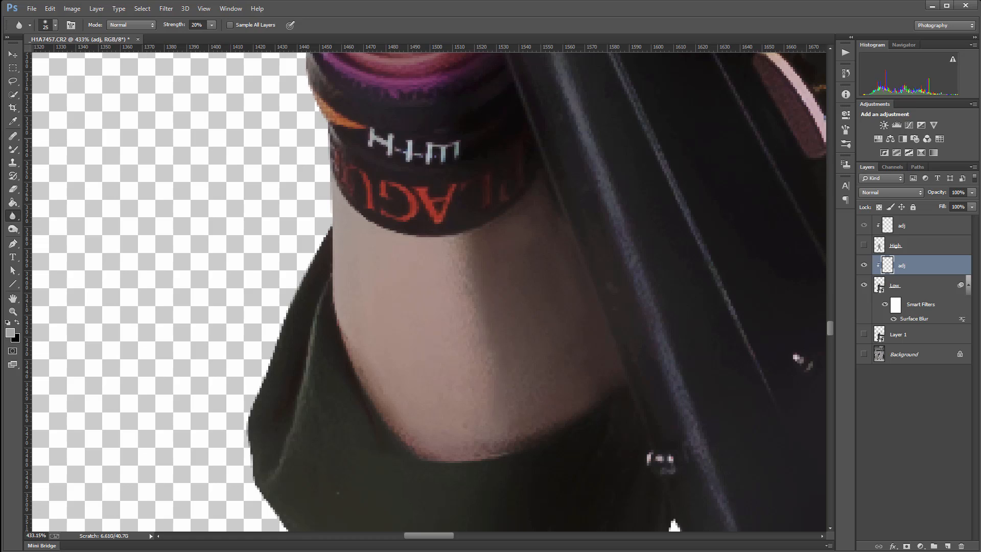
click(14, 150)
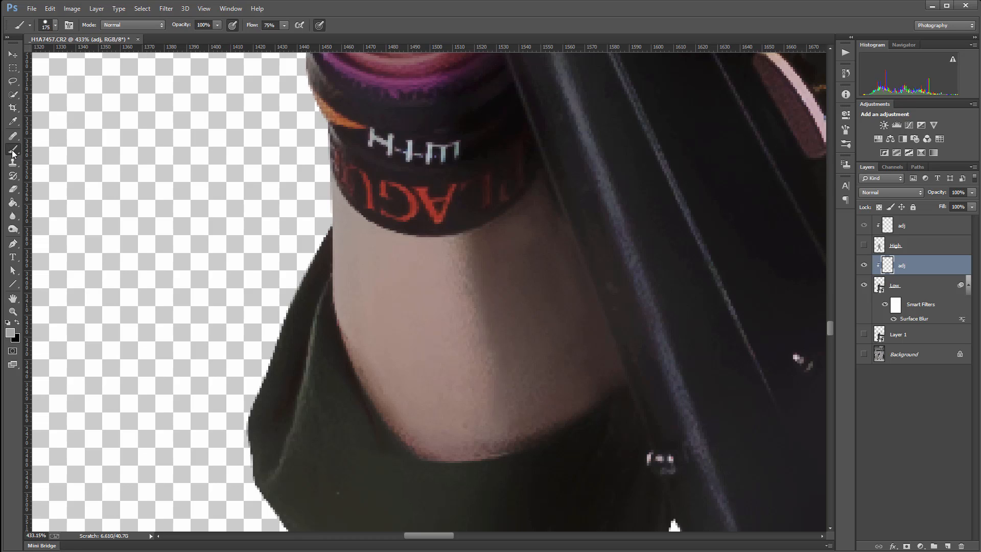
right_click(21, 153)
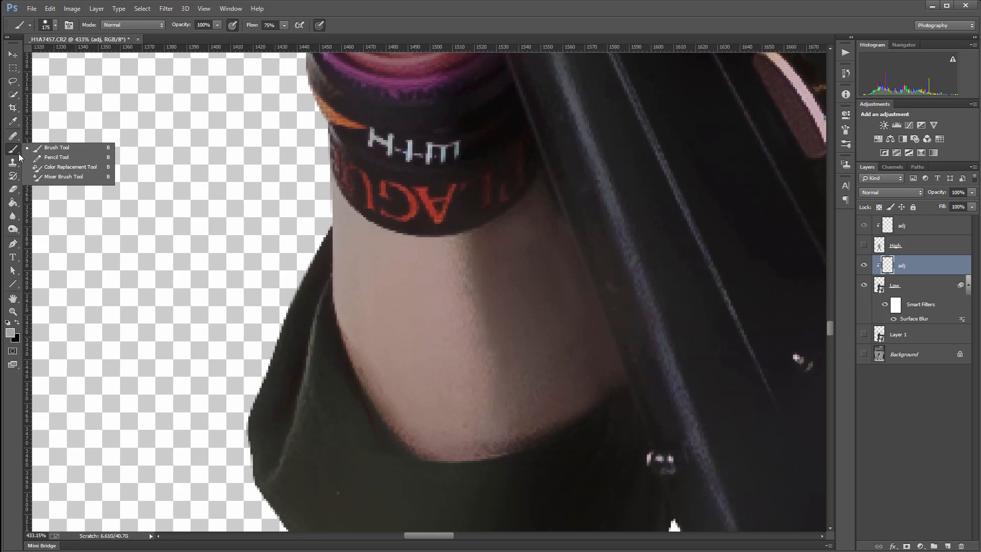
click(56, 174)
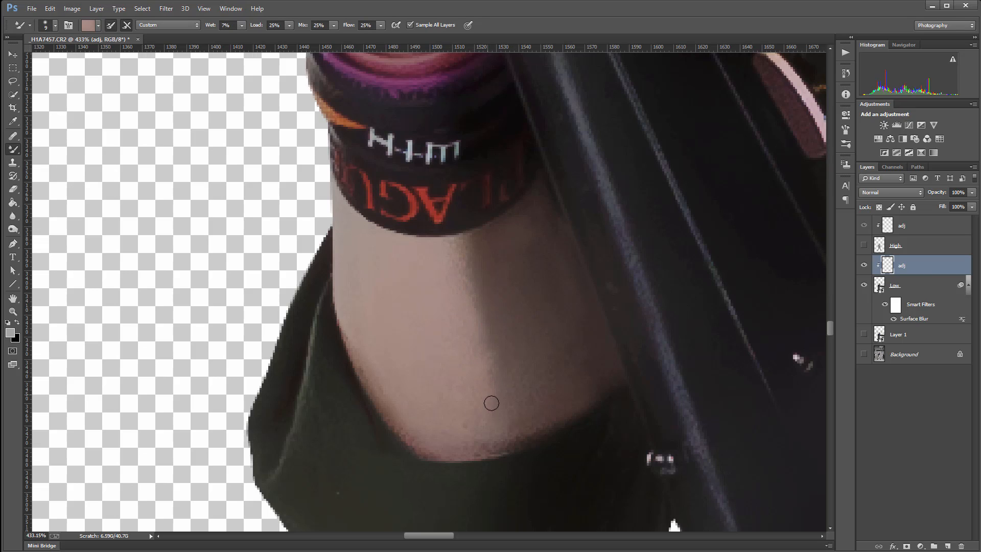
Soften the forearm's shadow edge with the Blur tool at 20% strength and toggle the Low layer's visibility to compare
click(15, 226)
click(13, 216)
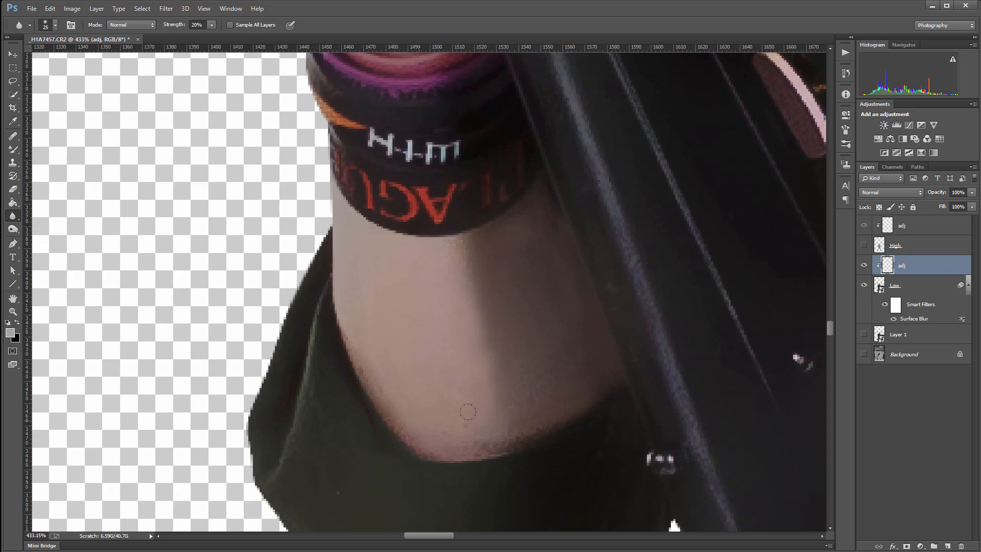
click(863, 286)
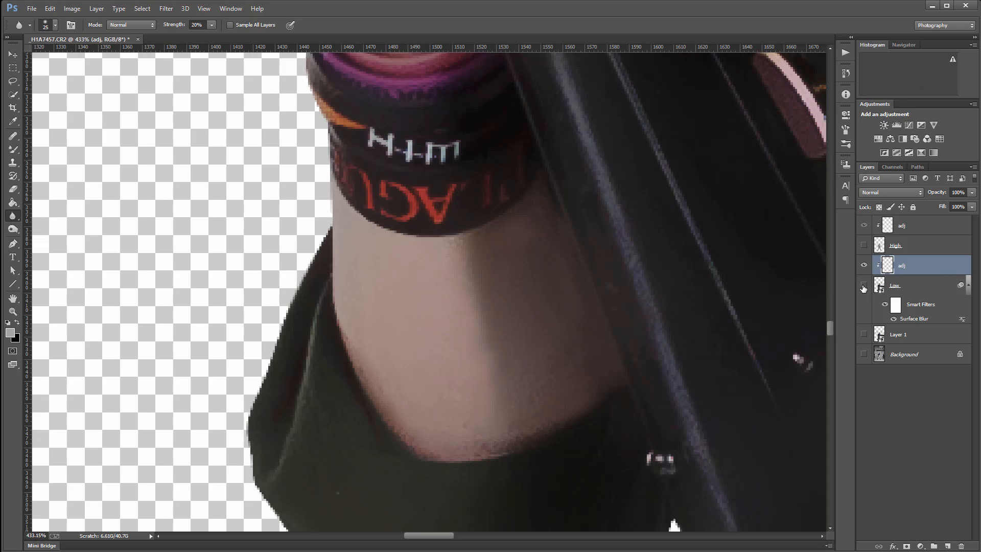
click(863, 286)
Enlarge the Mixer Brush to 25 px and blend the forearm's lower sleeve edge and shadowed side with sampled skin tones
drag(673, 151, 554, 78)
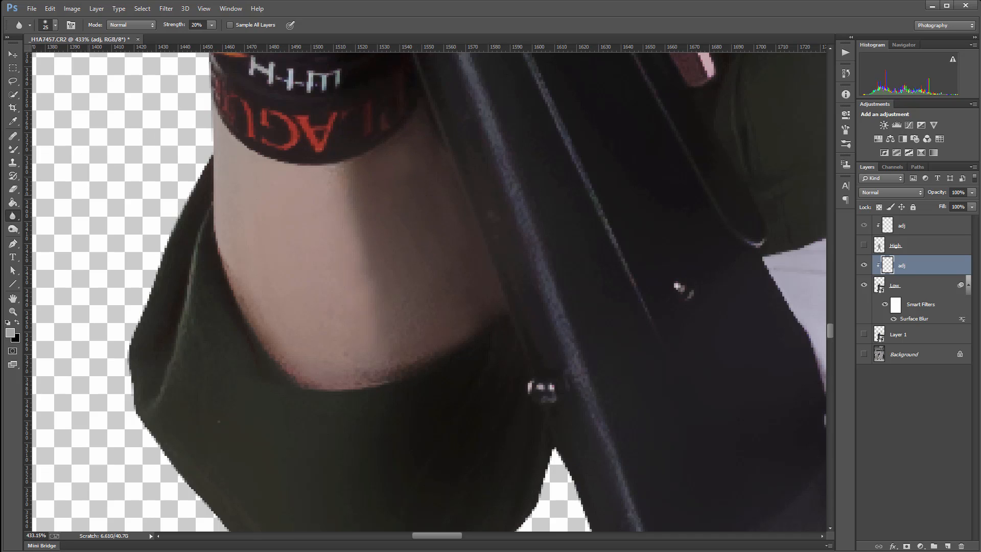
click(13, 149)
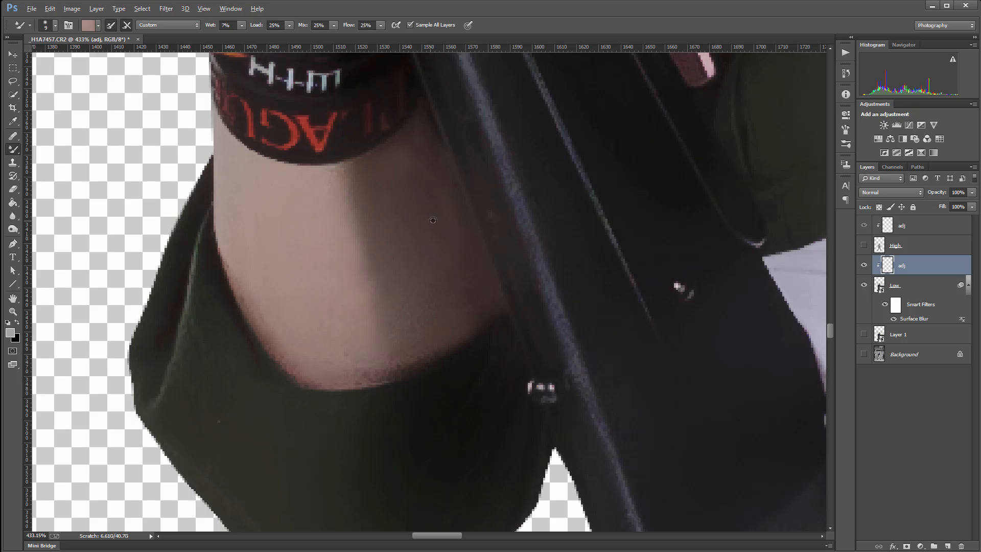
alt+click(433, 157)
key(bracketright)
key(bracketright)
key(bracketright)
key(bracketright)
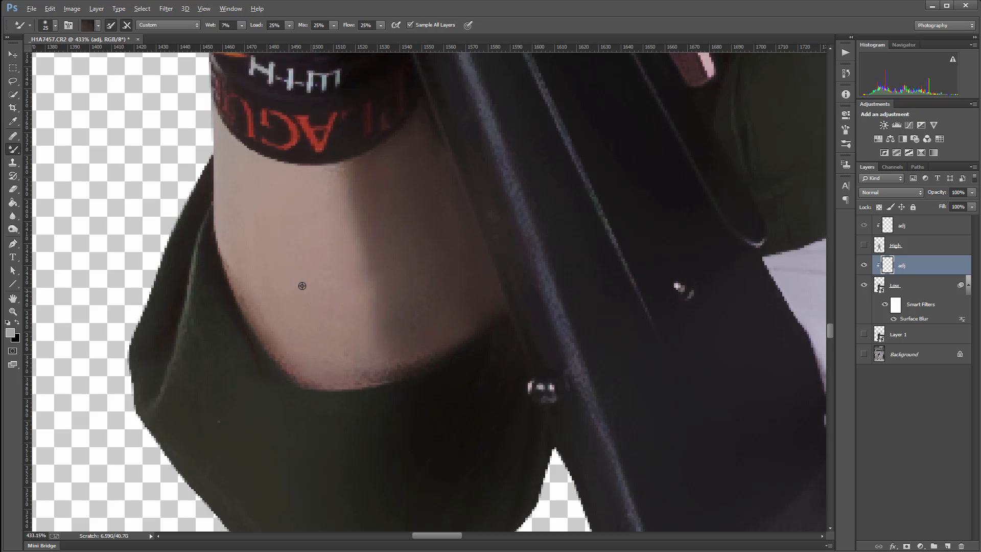
alt+click(301, 285)
drag(378, 349, 366, 364)
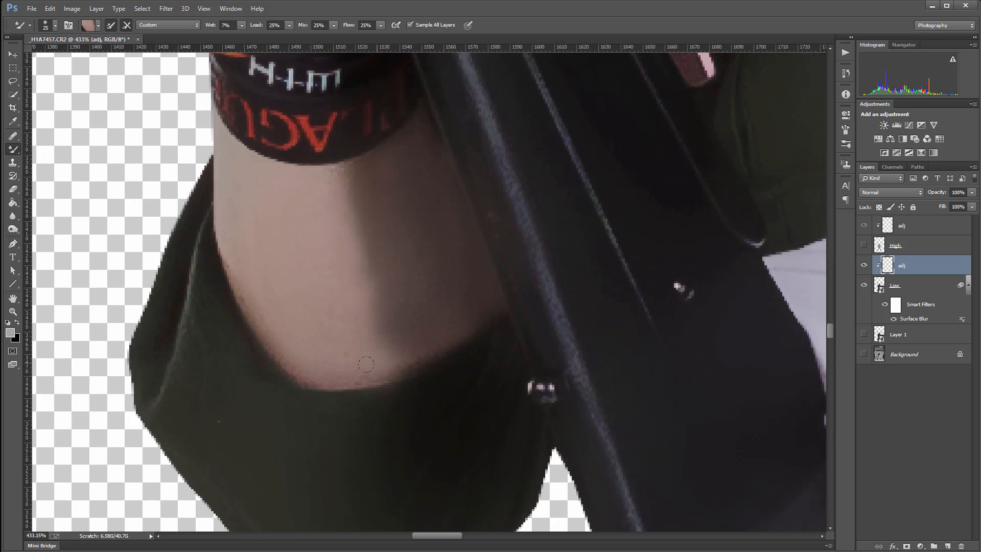
drag(409, 200, 446, 313)
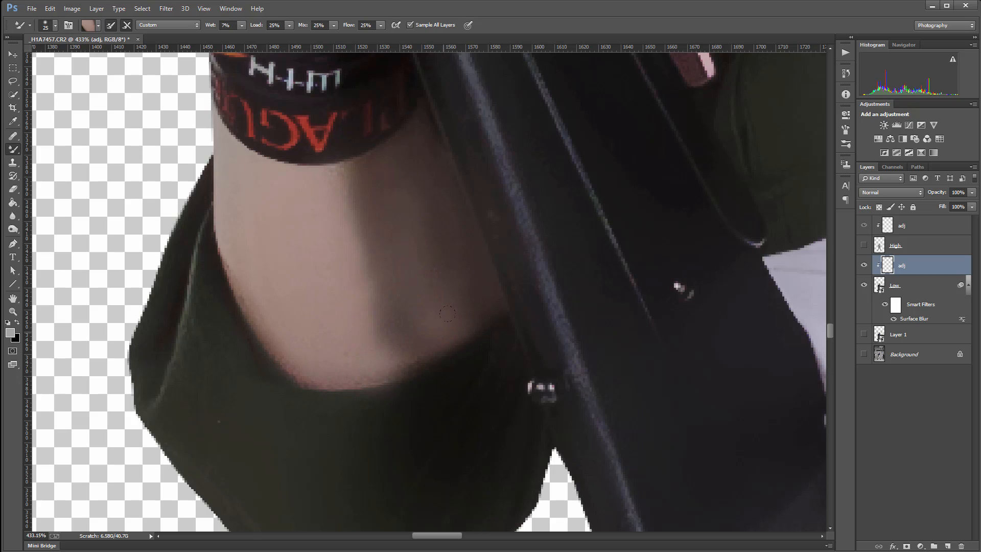
Soften the forearm's shading with the Blur tool and toggle the High layer on and off to check the arm
click(17, 219)
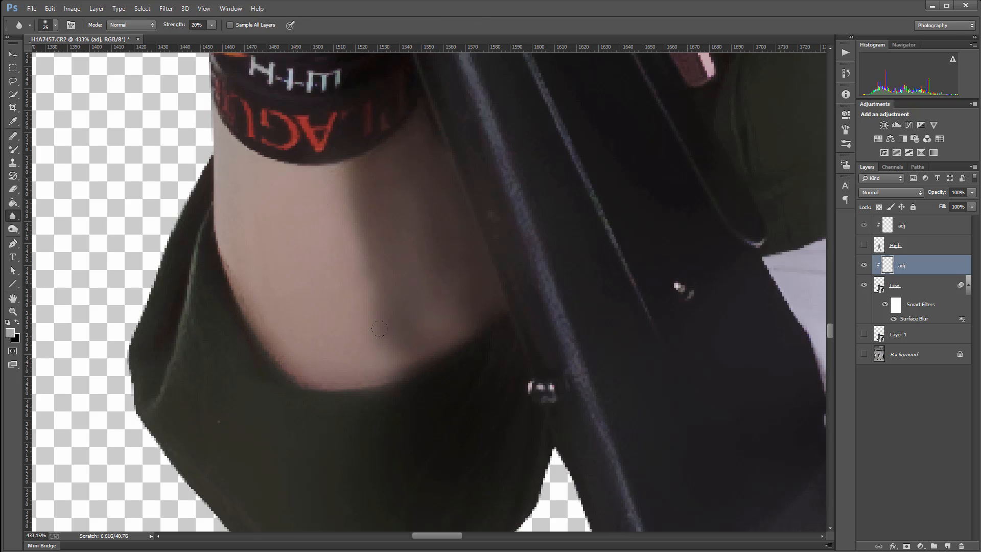
drag(445, 255, 405, 365)
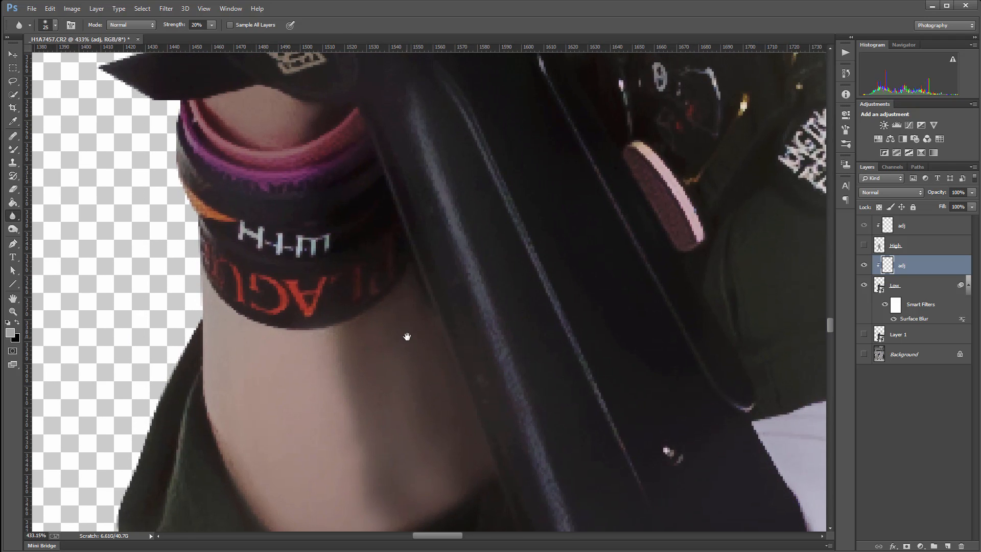
scroll(405, 339, down, 6)
scroll(405, 338, up, 5)
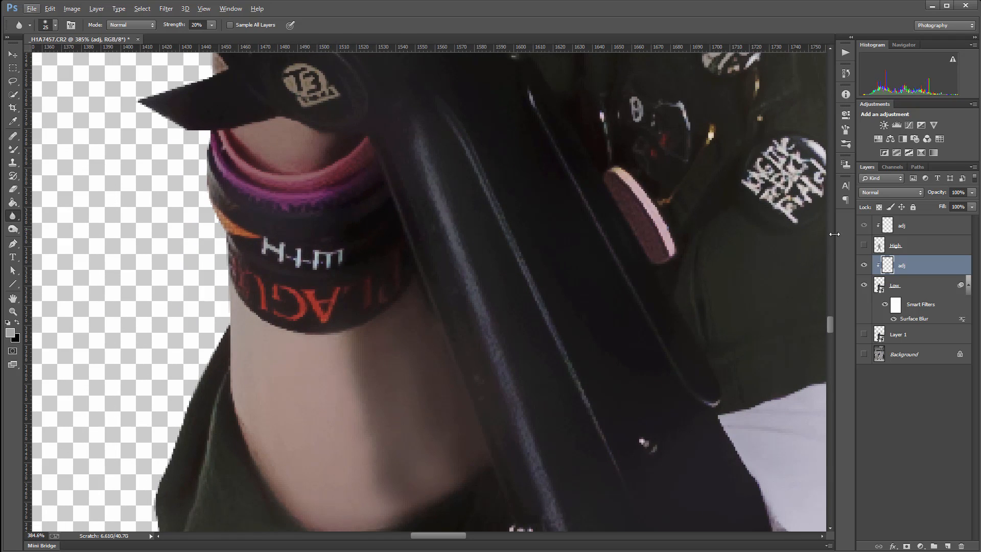
click(864, 246)
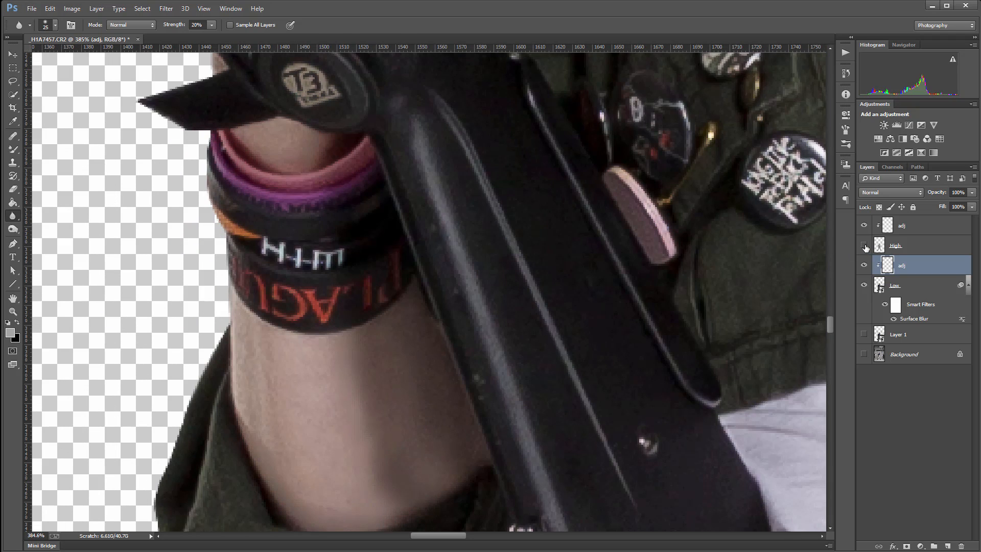
click(863, 246)
click(864, 246)
click(864, 246)
Reduce the Mixer Brush to 8 px and blend the red-nailed finger and the skin beside the glove strap
drag(424, 202, 461, 342)
drag(322, 167, 358, 236)
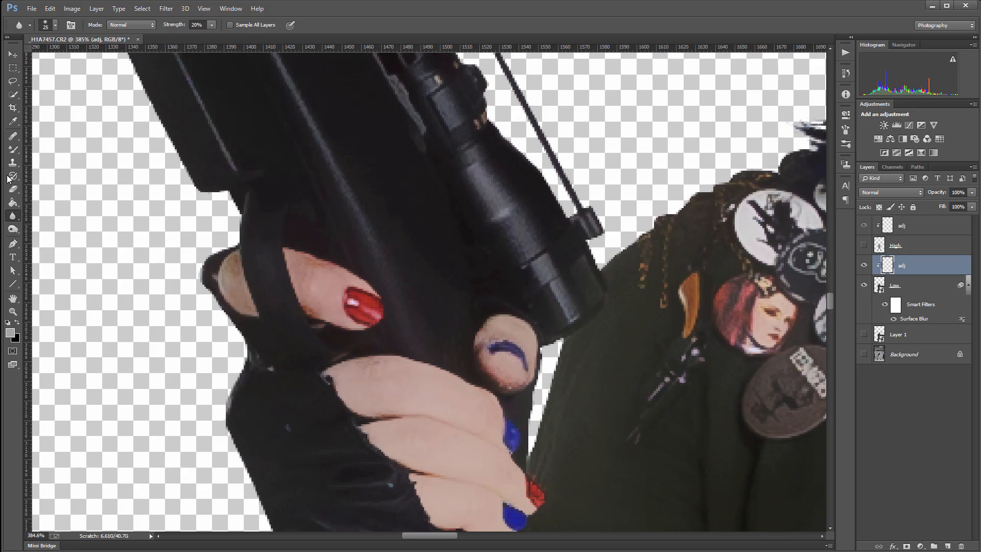
click(13, 149)
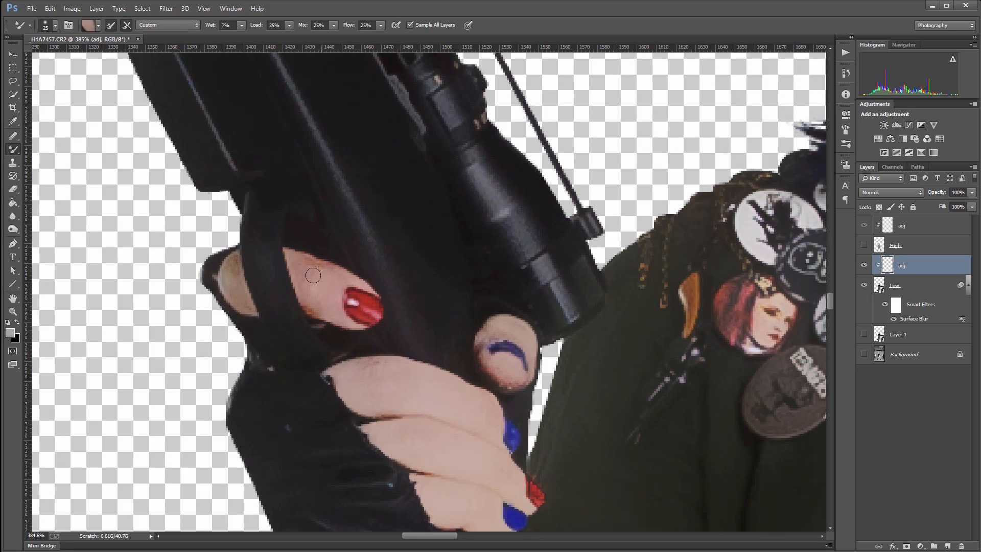
key(bracketleft)
key(bracketleft)
key(bracketleft)
key(bracketleft)
key(bracketleft)
alt+click(320, 288)
alt+click(239, 289)
Smooth the three curled fingers and the thumb tip below the scope with sampled Mixer Brush strokes
alt+click(364, 384)
alt+click(397, 443)
drag(503, 471, 498, 350)
alt+click(436, 413)
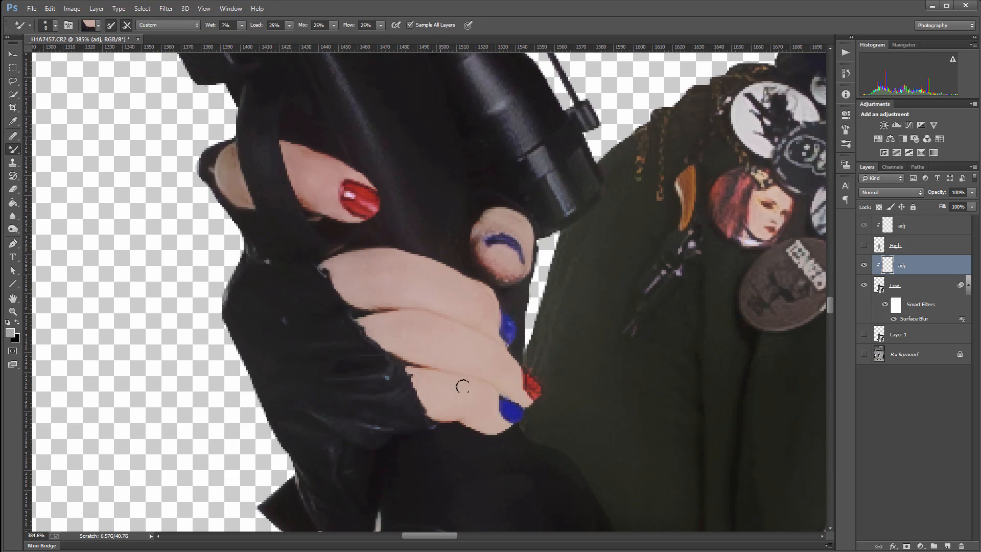
drag(510, 214, 472, 306)
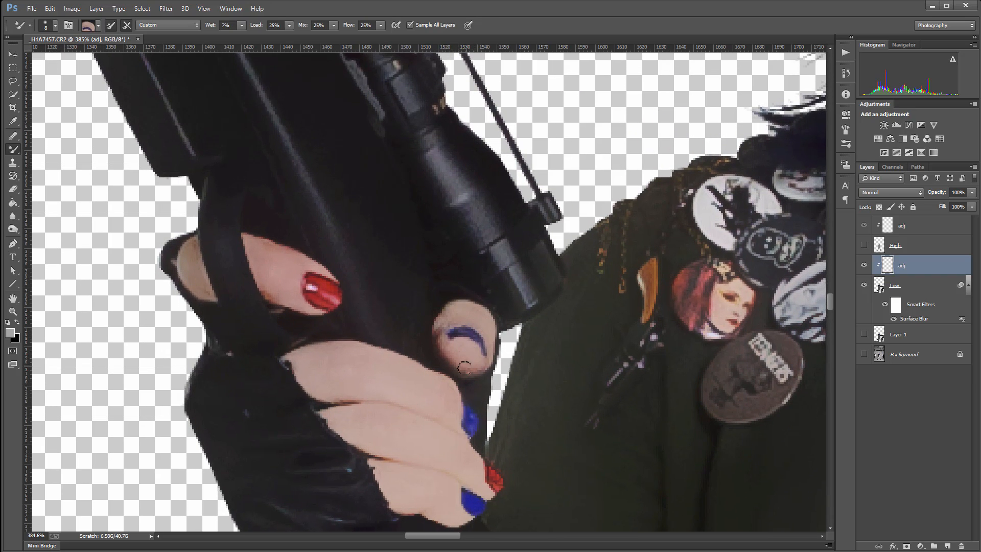
Blend away the dark smile-line crease between the nose and the corner of the mouth, using sampled cheek skin
drag(539, 238, 556, 356)
drag(550, 193, 822, 454)
drag(562, 69, 541, 383)
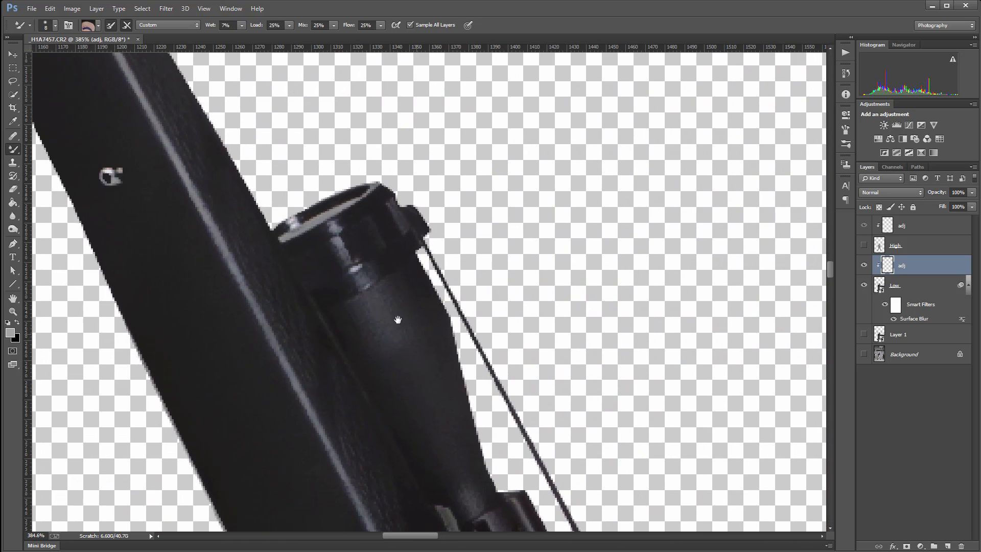
drag(356, 228, 587, 510)
drag(664, 485, 405, 189)
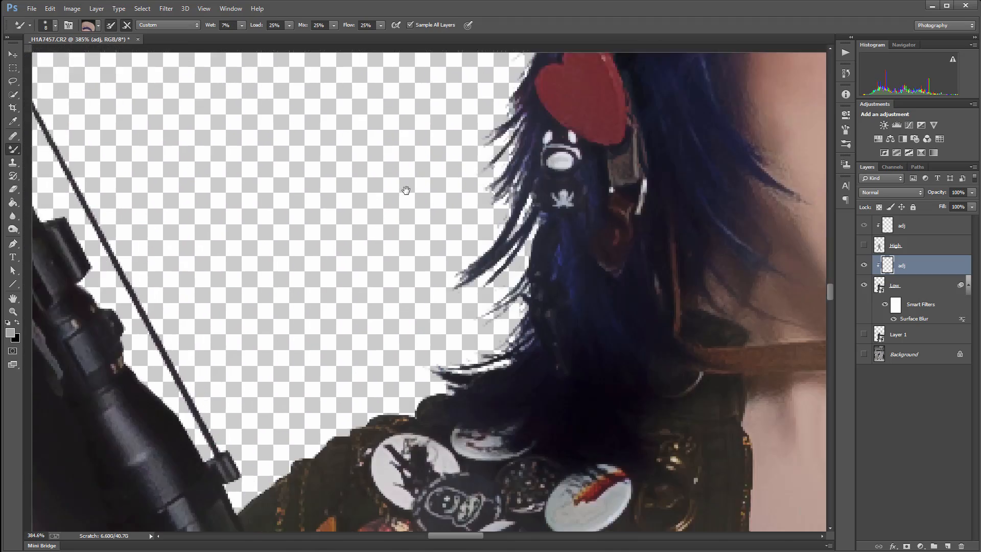
drag(613, 214, 335, 148)
drag(643, 91, 604, 365)
drag(388, 102, 536, 277)
drag(646, 391, 418, 179)
drag(444, 284, 369, 168)
drag(456, 376, 444, 317)
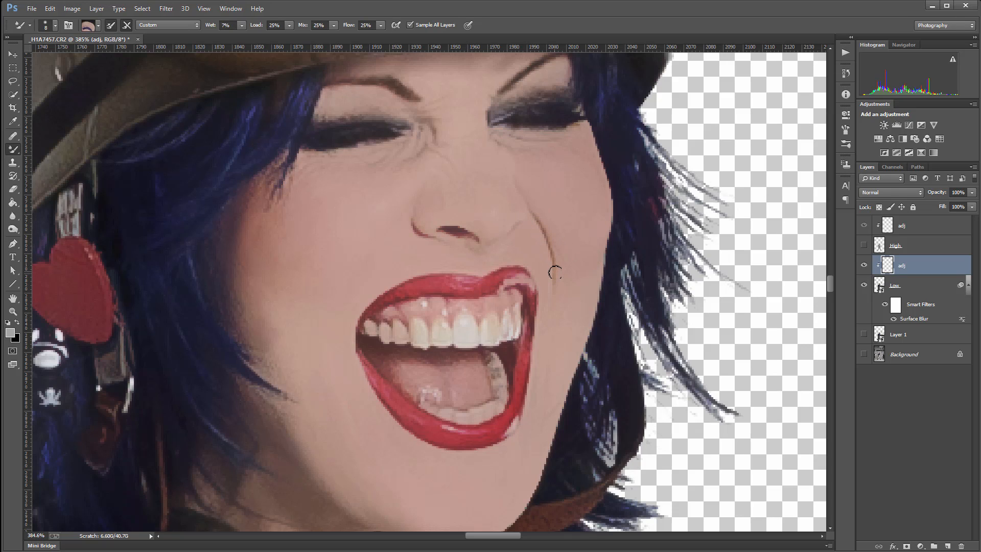
alt+click(532, 247)
mouse_move(530, 212)
mouse_down()
mouse_move(557, 251)
mouse_move(539, 225)
mouse_move(556, 291)
mouse_move(534, 214)
mouse_move(553, 251)
mouse_move(534, 216)
mouse_move(550, 291)
mouse_up()
drag(550, 238, 548, 324)
mouse_move(522, 202)
mouse_down()
mouse_move(550, 254)
mouse_move(544, 238)
mouse_move(552, 294)
mouse_up()
Show the High layer and hide the Low layer to isolate the high-frequency detail
click(863, 245)
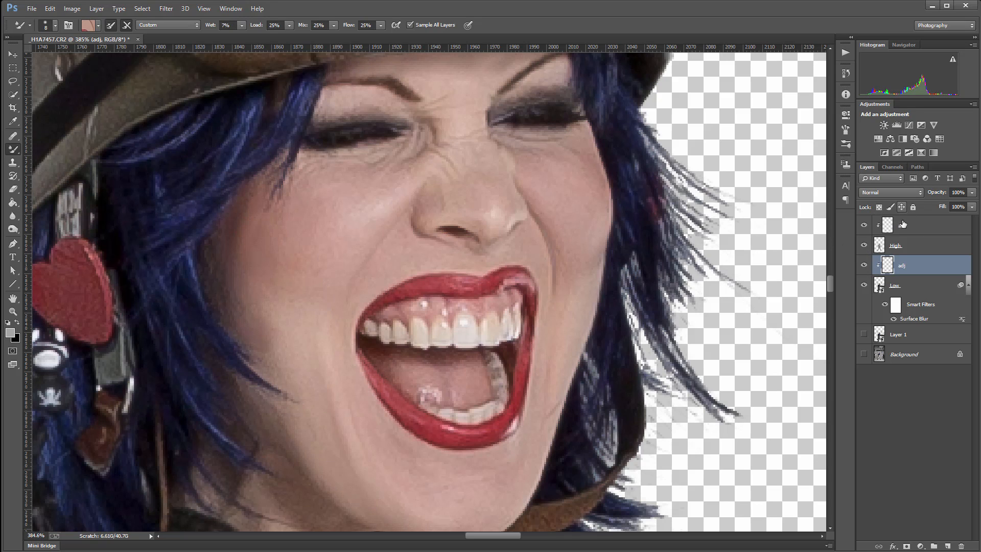
click(863, 285)
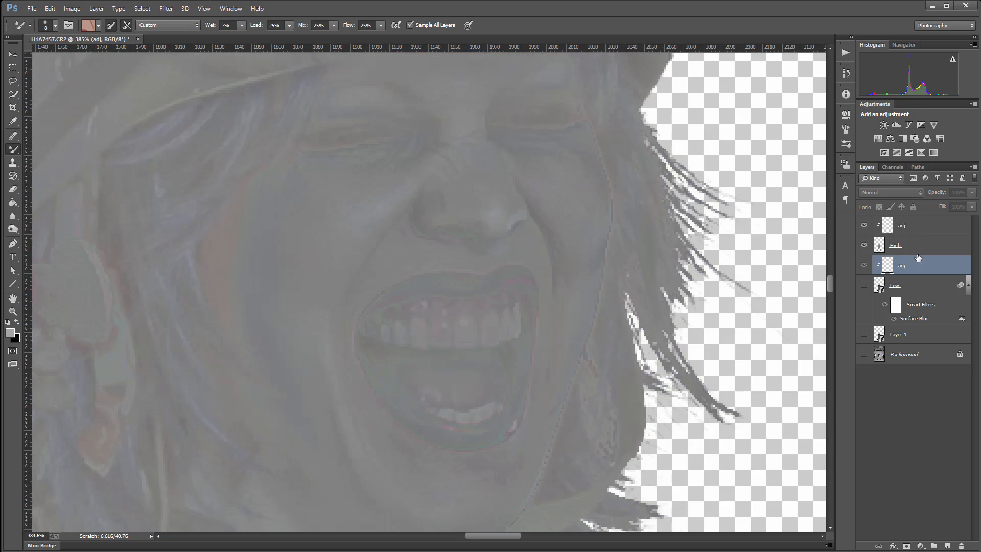
Add a Curves adjustment layer above the top adj layer, setting the black point input to 65 and white point input to 194
click(927, 230)
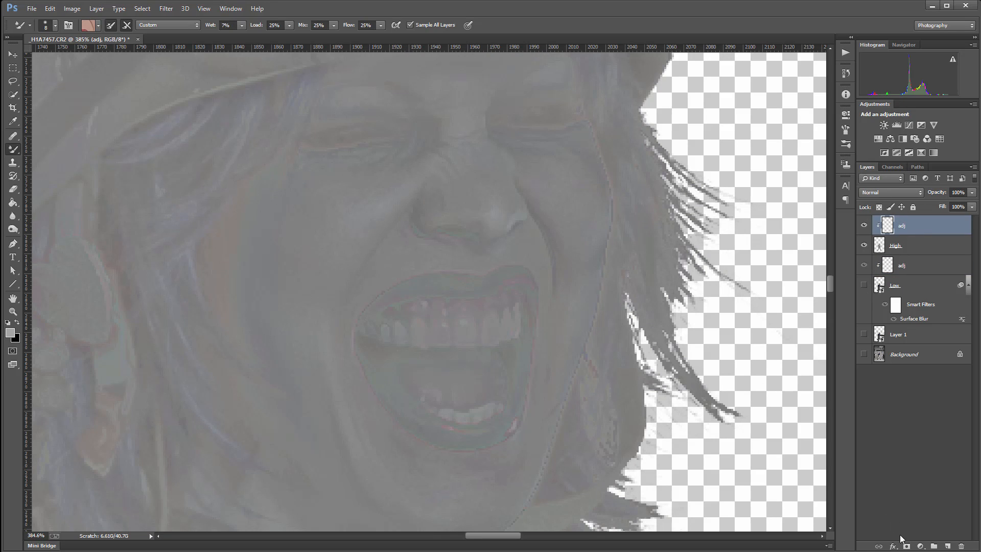
click(920, 546)
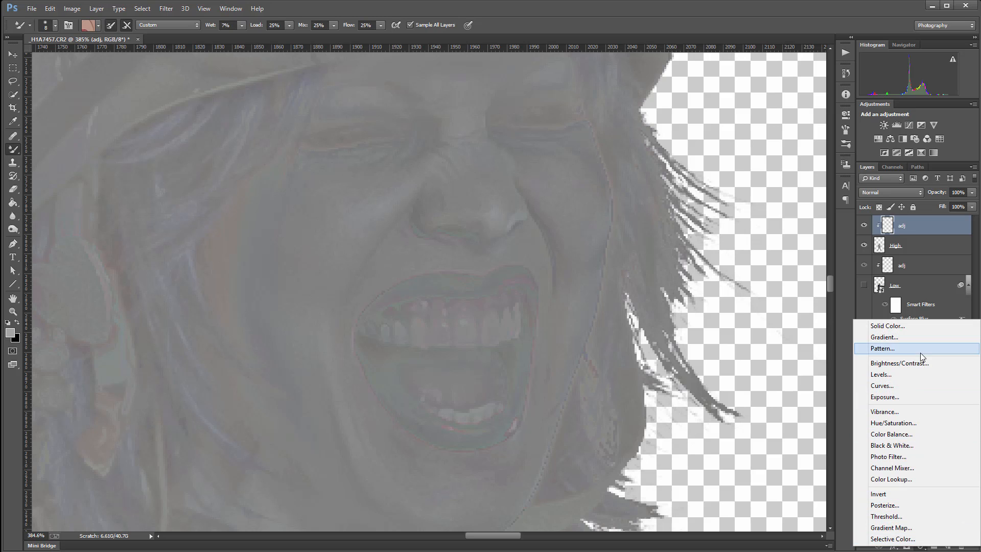
click(903, 386)
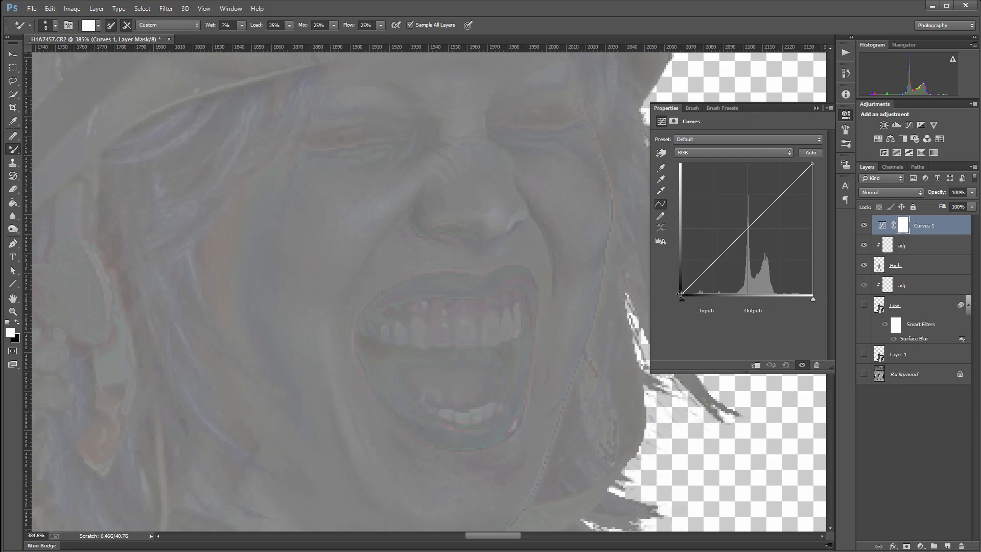
drag(683, 292, 715, 293)
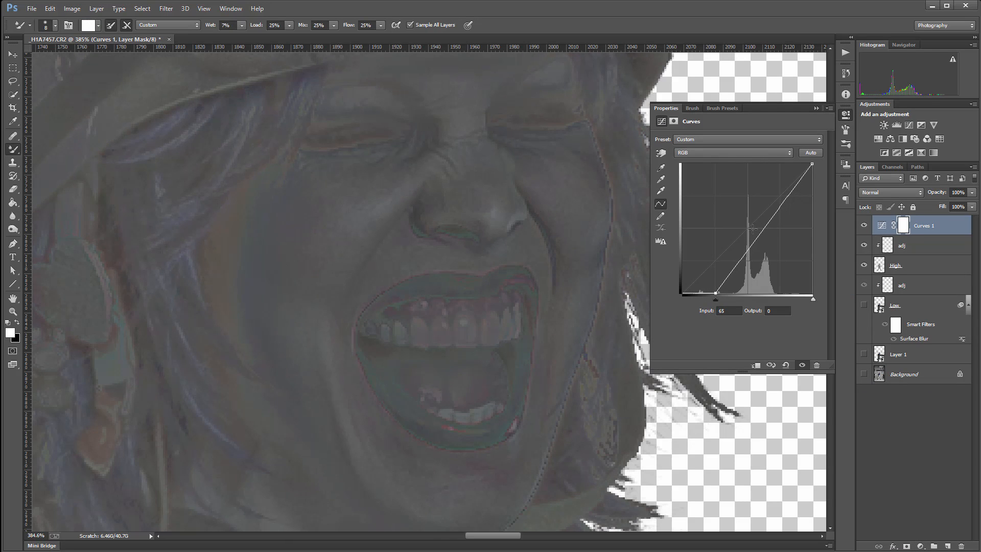
drag(810, 163, 780, 155)
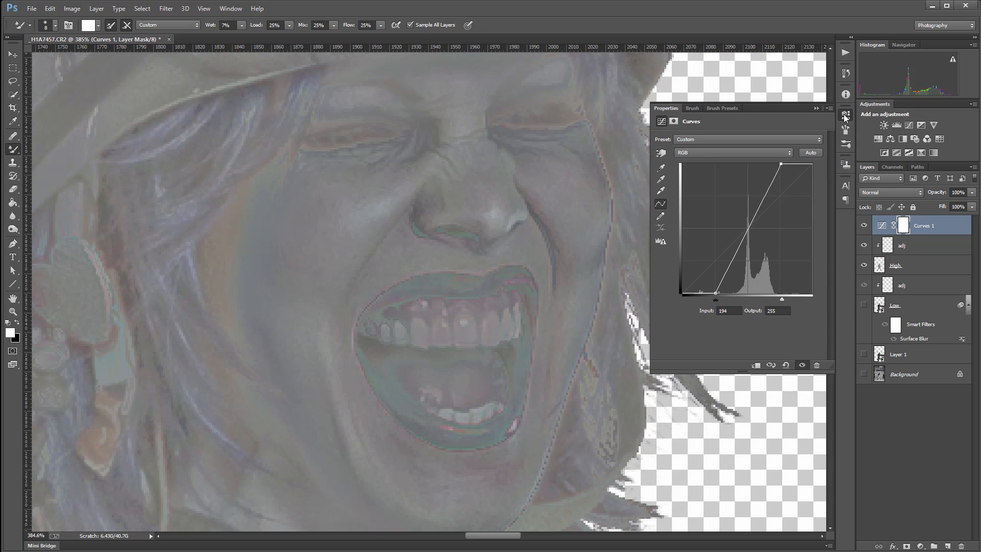
click(845, 117)
Toggle the Curves layer off and on to compare the High detail with and without the contrast boost
click(863, 225)
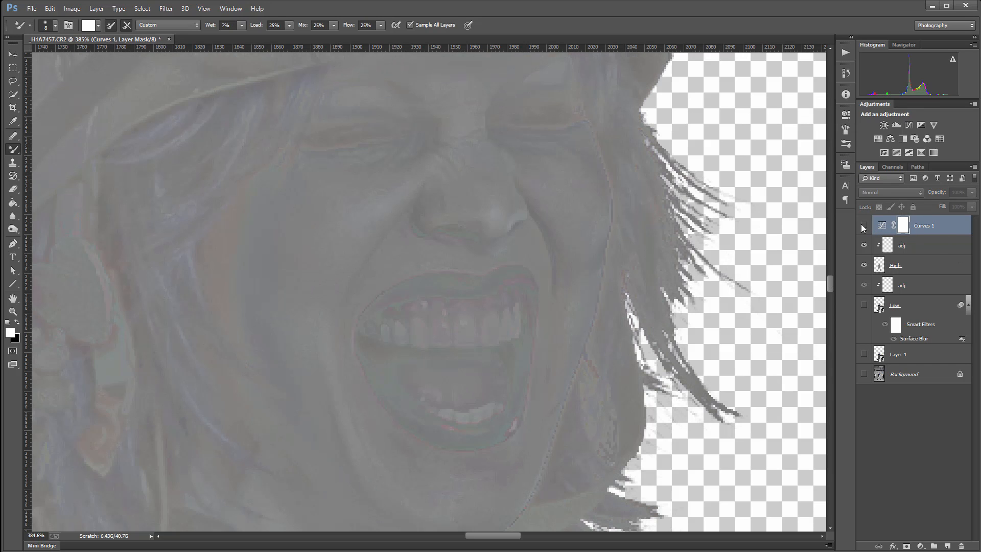
click(863, 225)
click(863, 226)
click(863, 225)
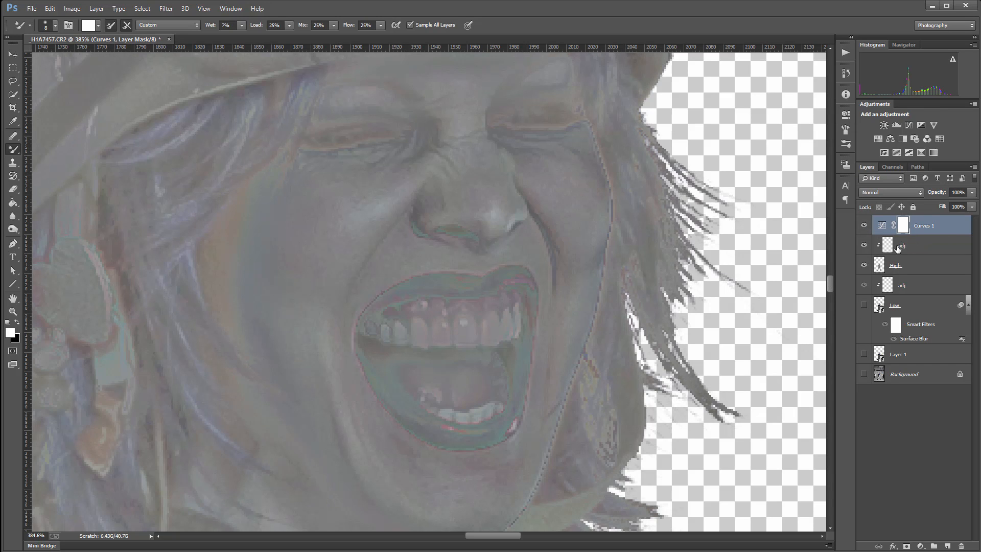
Select the adj layer clipped to High and clone clean texture onto the skin beside the mouth with a 4 px Clone Stamp
click(897, 246)
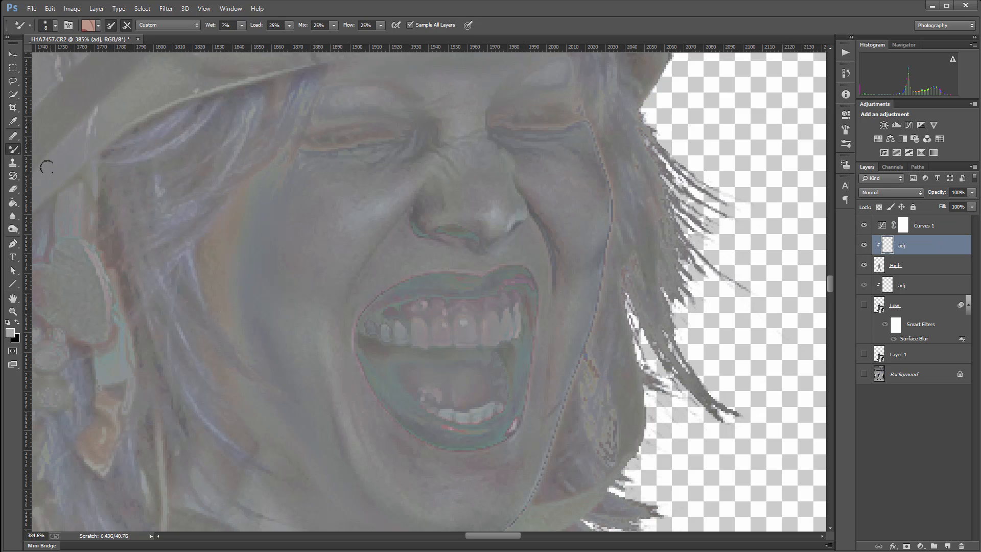
click(12, 162)
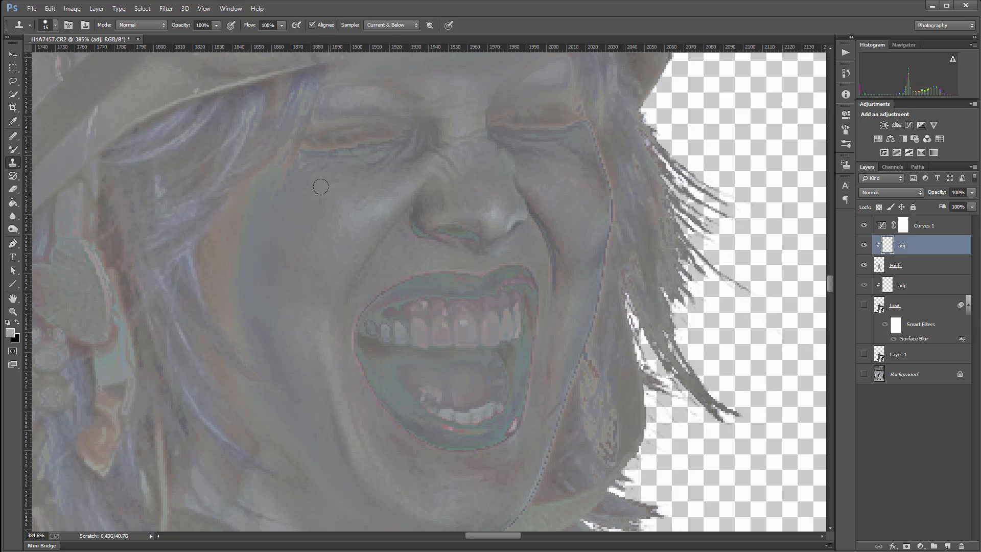
right_click(327, 189)
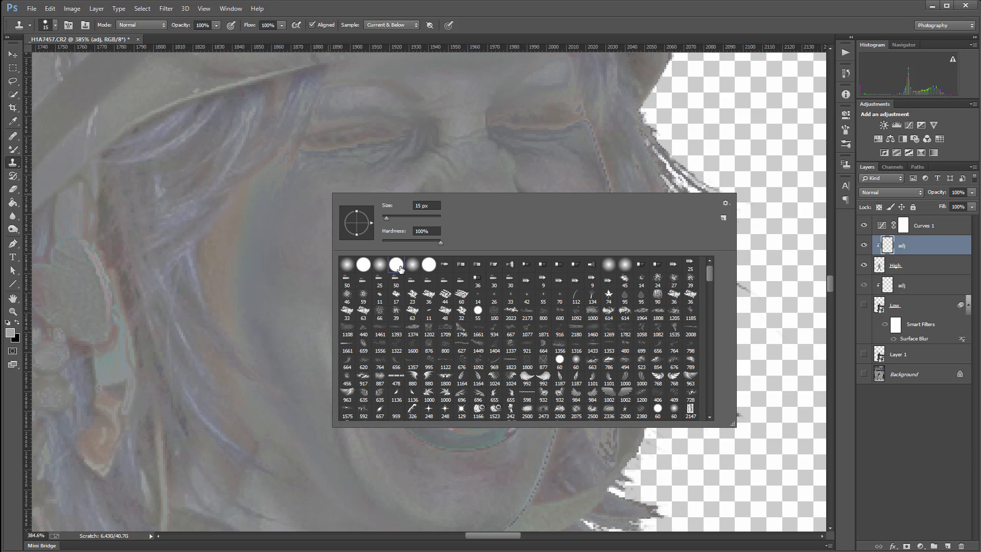
click(768, 129)
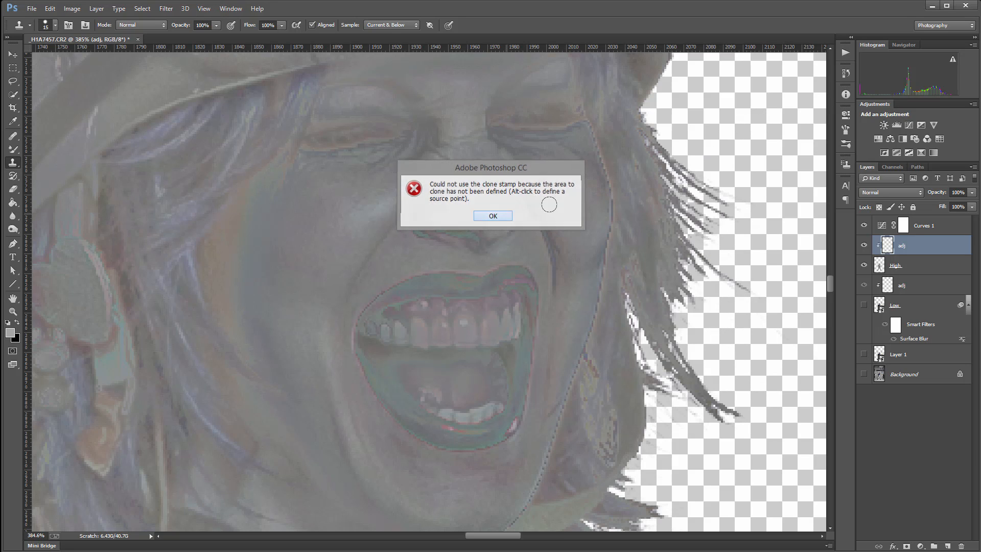
key(Return)
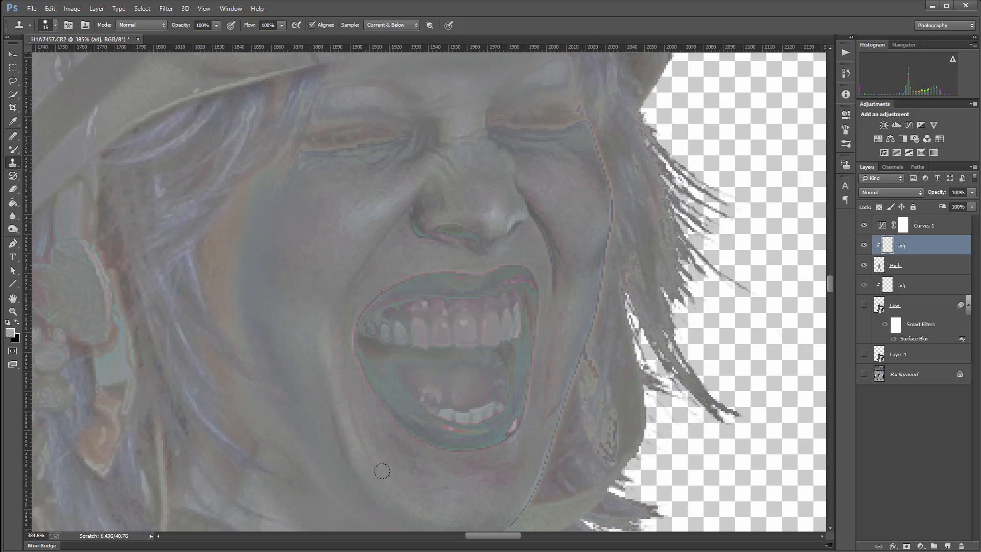
scroll(382, 470, up, 6)
scroll(323, 375, down, 5)
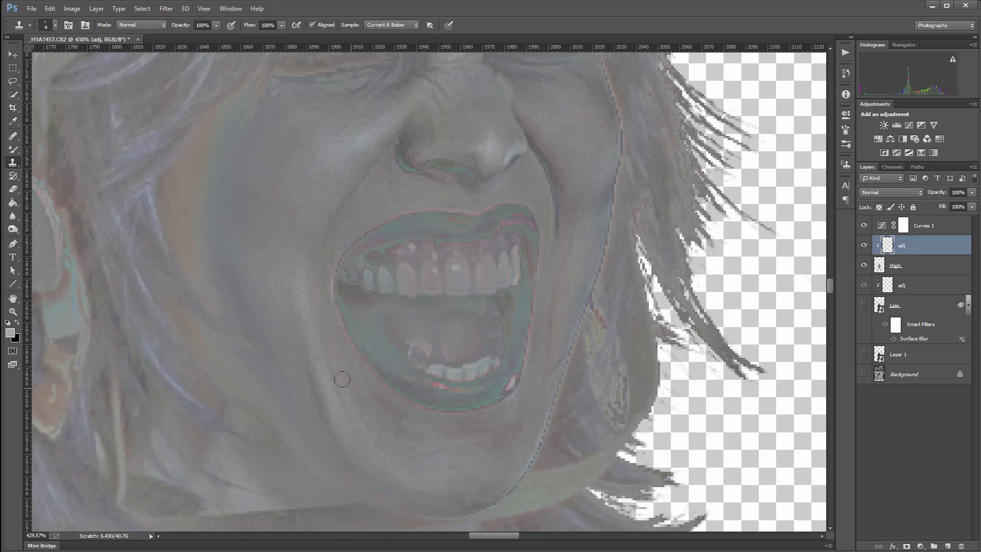
drag(328, 363, 348, 409)
Check the High detail around the eyes and forehead and clone over the blotchy texture at the base of the neck
drag(511, 184, 482, 319)
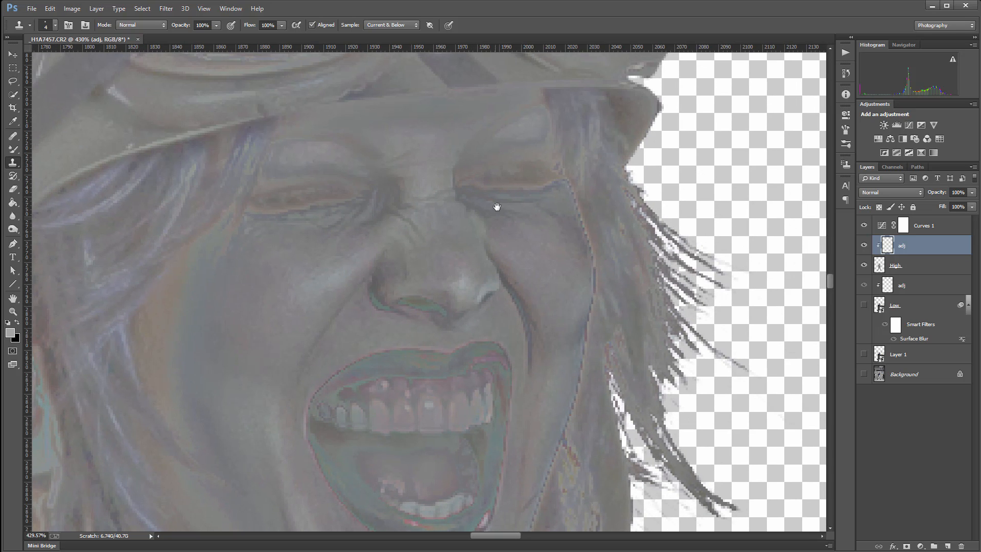
mouse_move(494, 203)
mouse_down()
mouse_move(376, 280)
mouse_move(475, 361)
mouse_up()
mouse_move(354, 240)
mouse_down()
mouse_move(387, 270)
mouse_move(499, 191)
mouse_move(553, 397)
mouse_move(462, 199)
mouse_move(452, 201)
mouse_move(642, 225)
mouse_move(672, 272)
mouse_up()
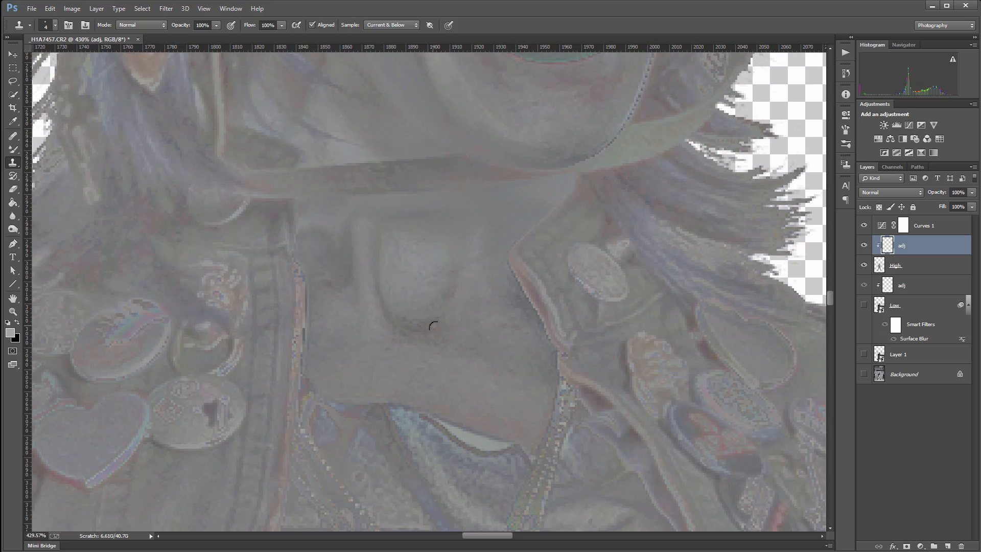
drag(435, 328, 427, 341)
Examine the High detail on the fingers of both gloved hands for remaining texture flaws
drag(147, 74, 575, 346)
drag(373, 440, 501, 230)
mouse_move(363, 399)
mouse_down()
mouse_move(595, 305)
mouse_move(662, 301)
mouse_up()
drag(603, 434, 602, 237)
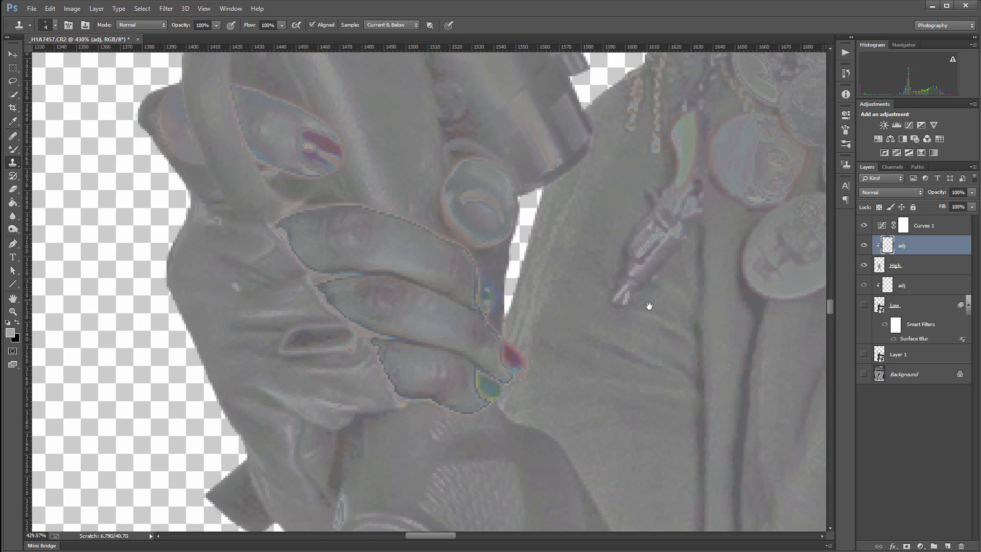
mouse_move(648, 305)
mouse_down()
mouse_move(565, 259)
mouse_move(335, 272)
mouse_up()
drag(462, 234, 478, 333)
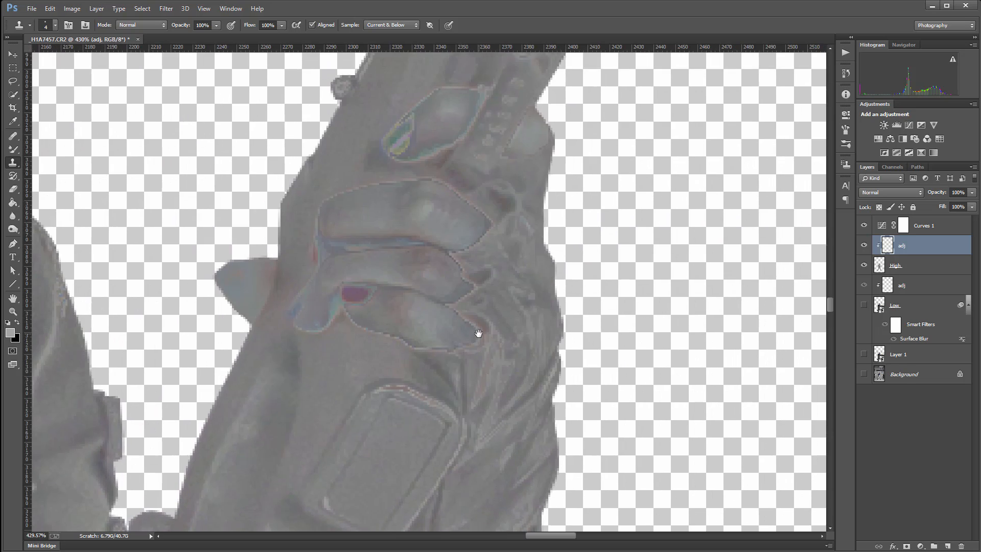
drag(396, 256, 536, 335)
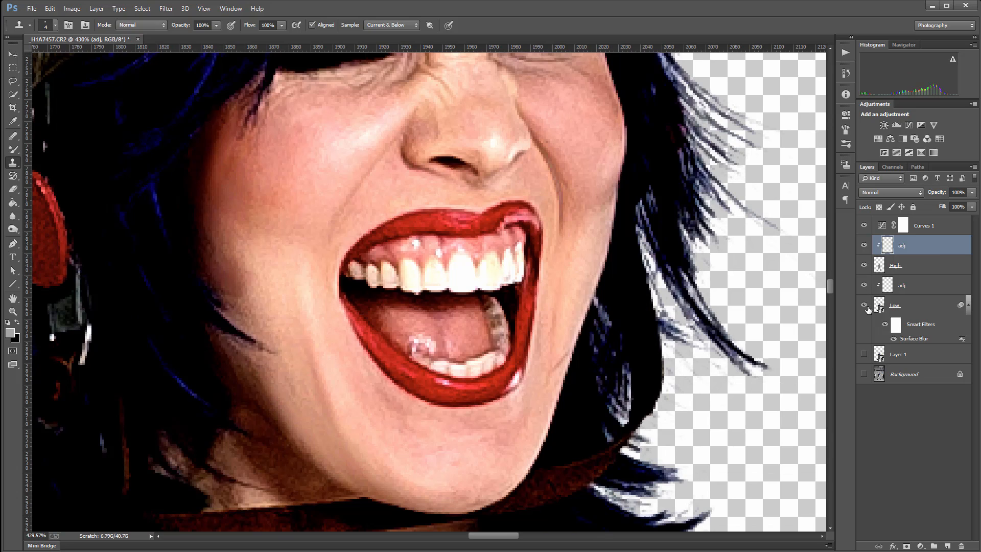
Show the Low layer and hide the Curves layer to restore the portrait's normal look, checking it with High off and on
click(868, 309)
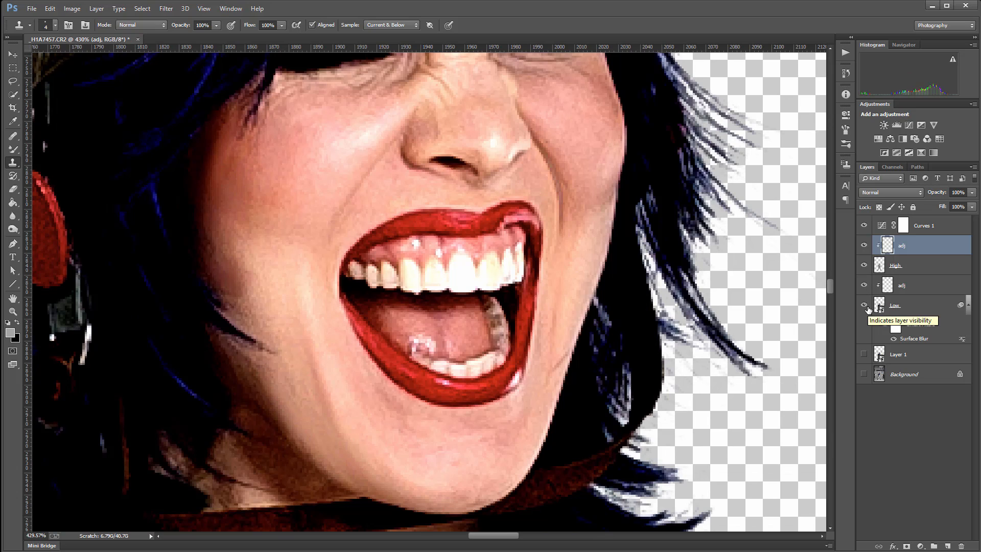
click(864, 225)
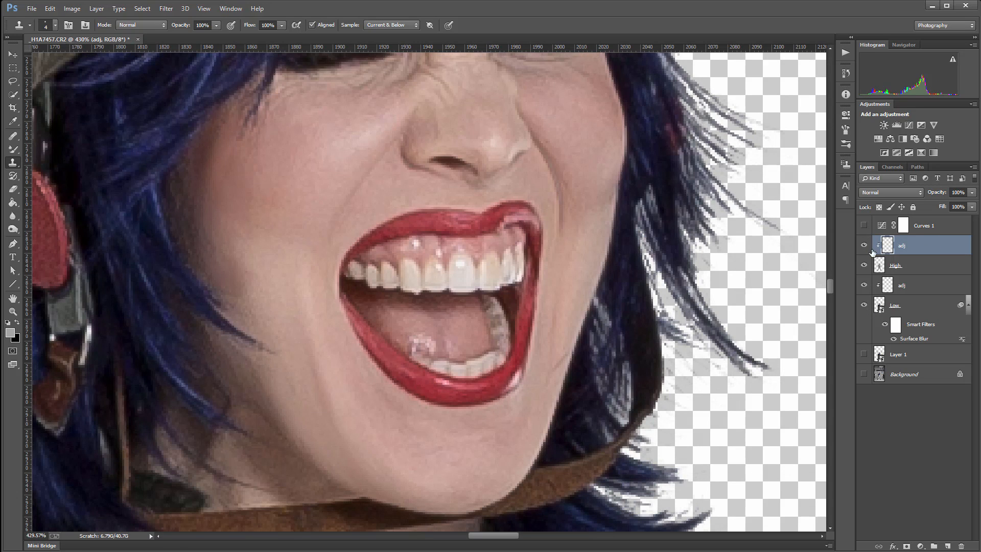
click(863, 266)
click(863, 266)
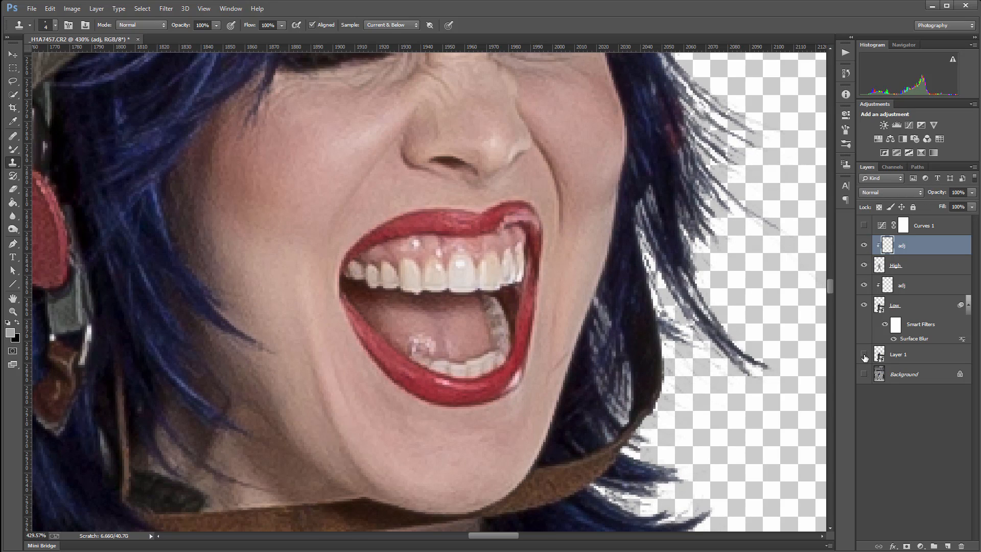
Compare the retouched layers with the original by repeatedly isolating Layer 1 and the Low layer and restoring the others
alt+click(864, 355)
alt+click(864, 356)
alt+click(864, 356)
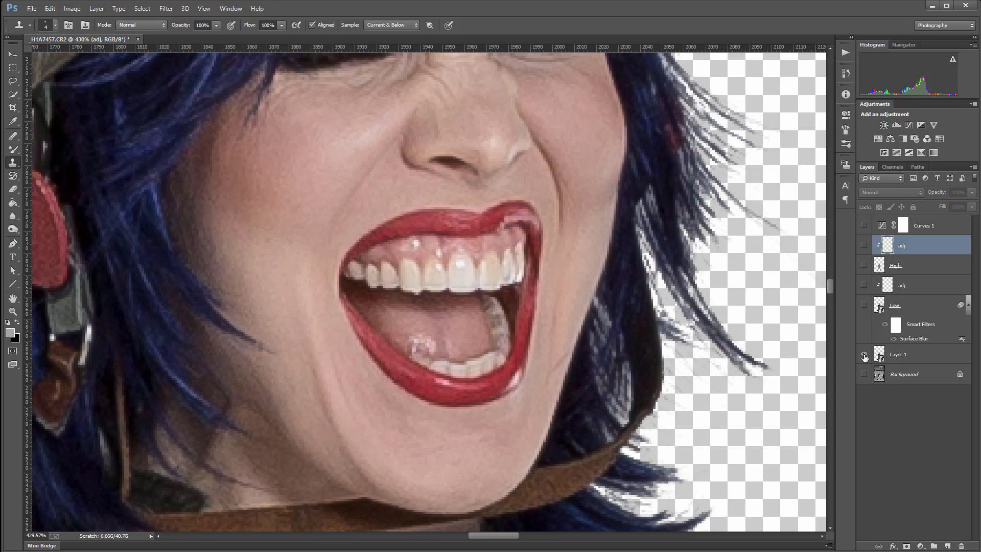
alt+click(864, 355)
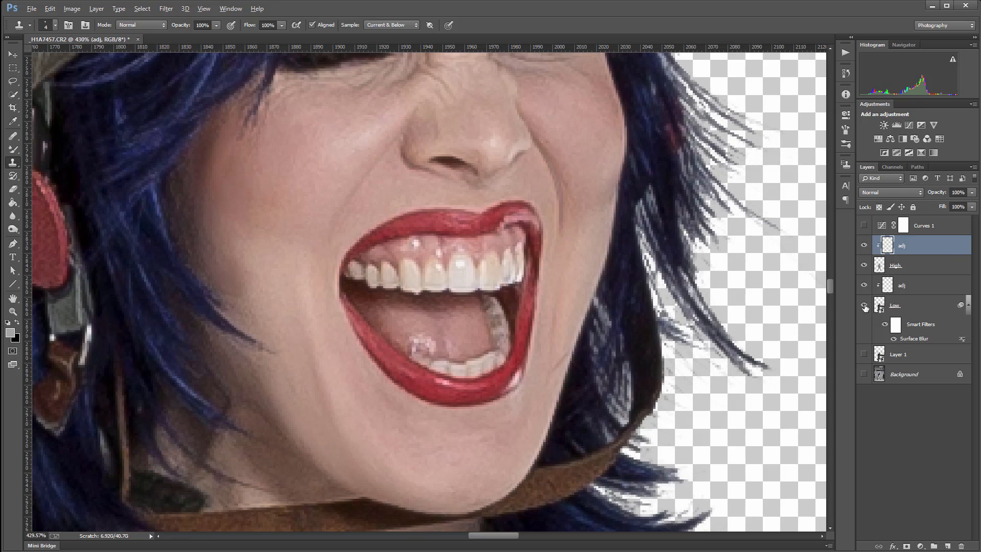
alt+click(864, 305)
alt+click(864, 305)
alt+click(864, 354)
alt+click(864, 354)
alt+click(864, 354)
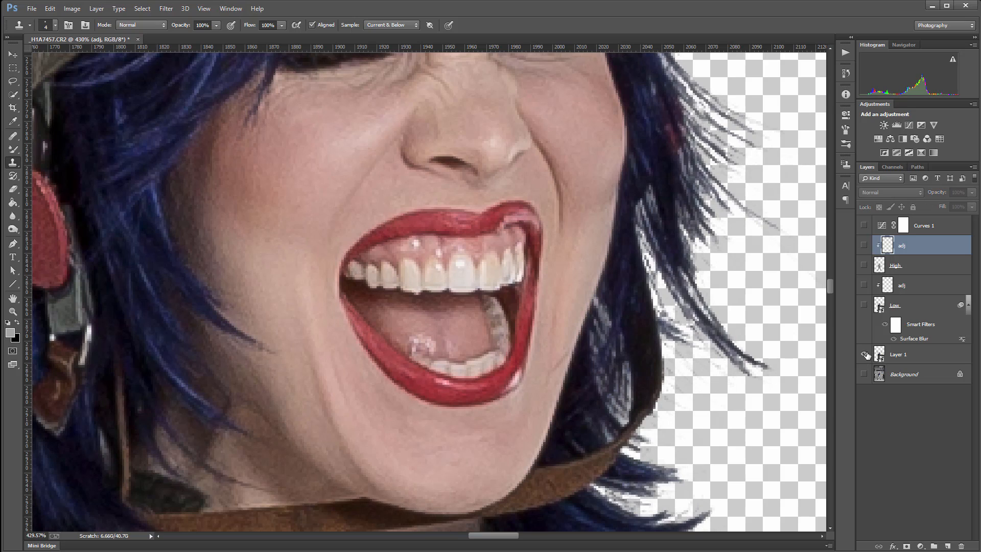
alt+click(864, 355)
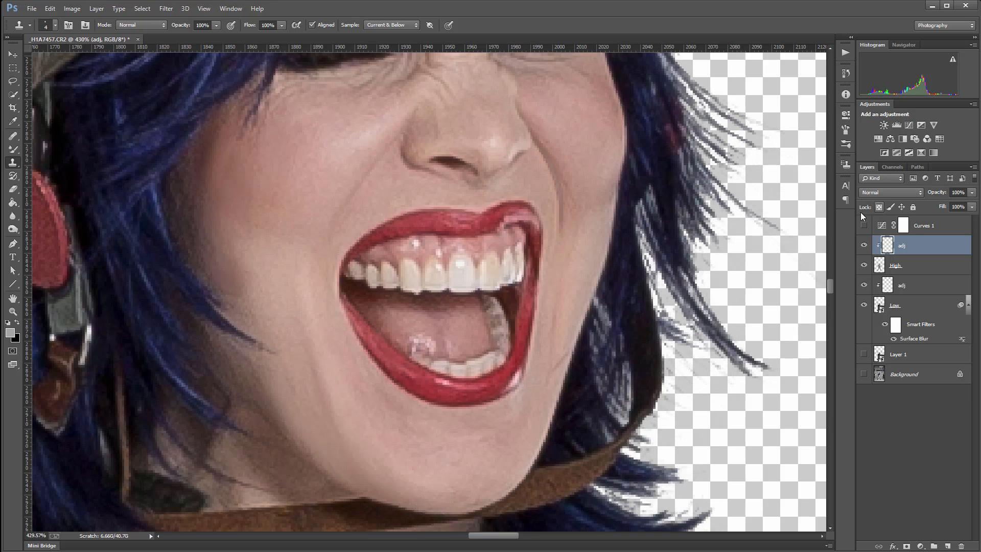
Switch to the Move tool and review the retouched portrait both as a wider figure and as a face close-up
key(v)
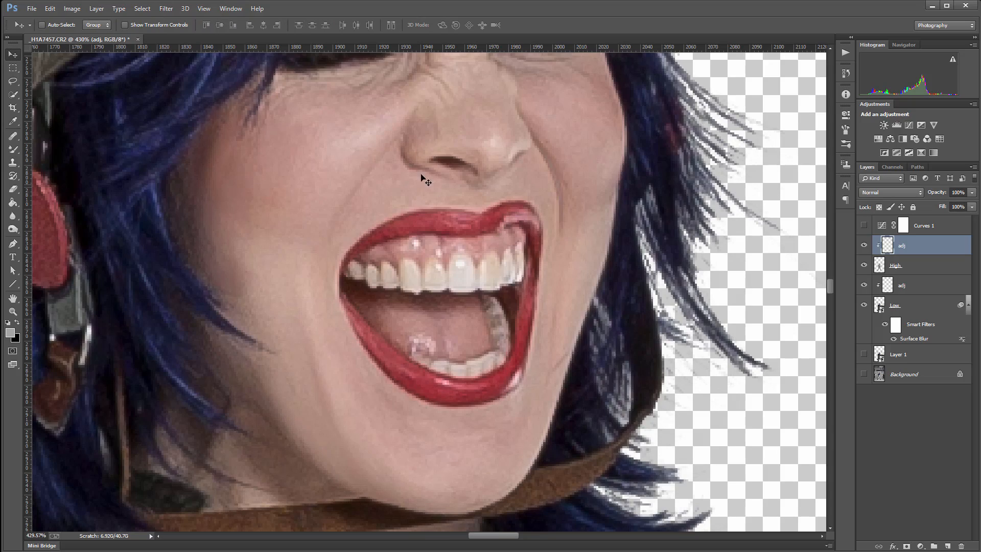
scroll(422, 144, down, 3)
scroll(443, 188, up, 3)
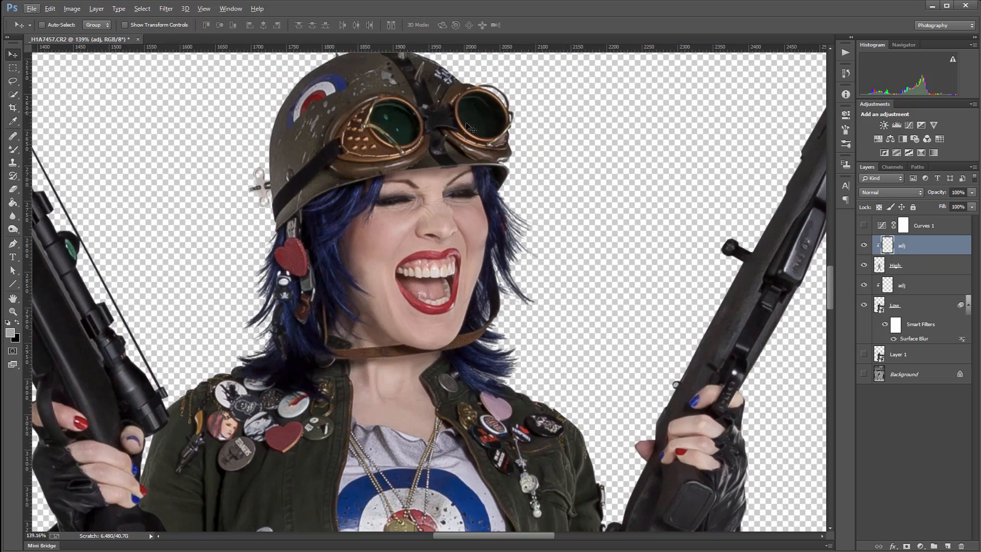
scroll(443, 188, down, 3)
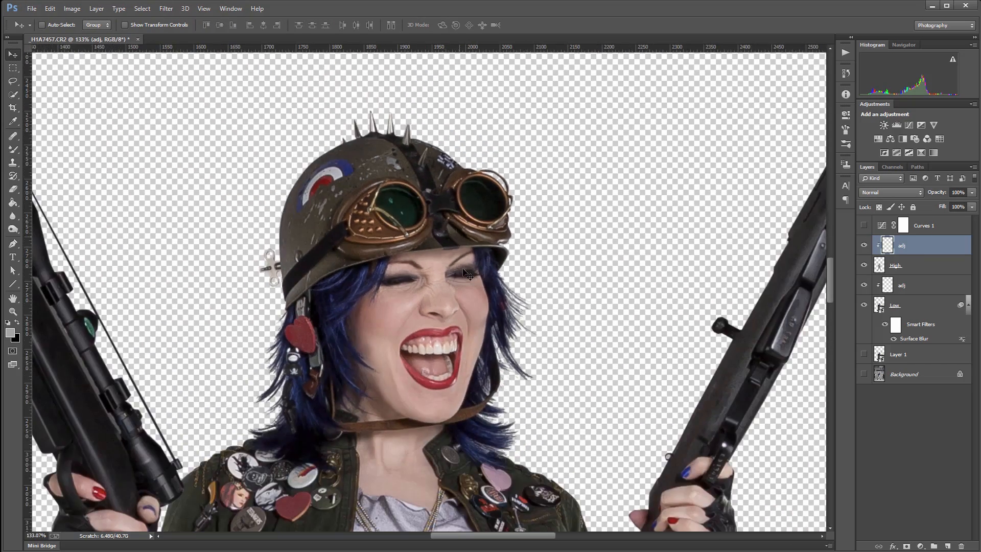
scroll(463, 271, up, 2)
scroll(462, 270, up, 2)
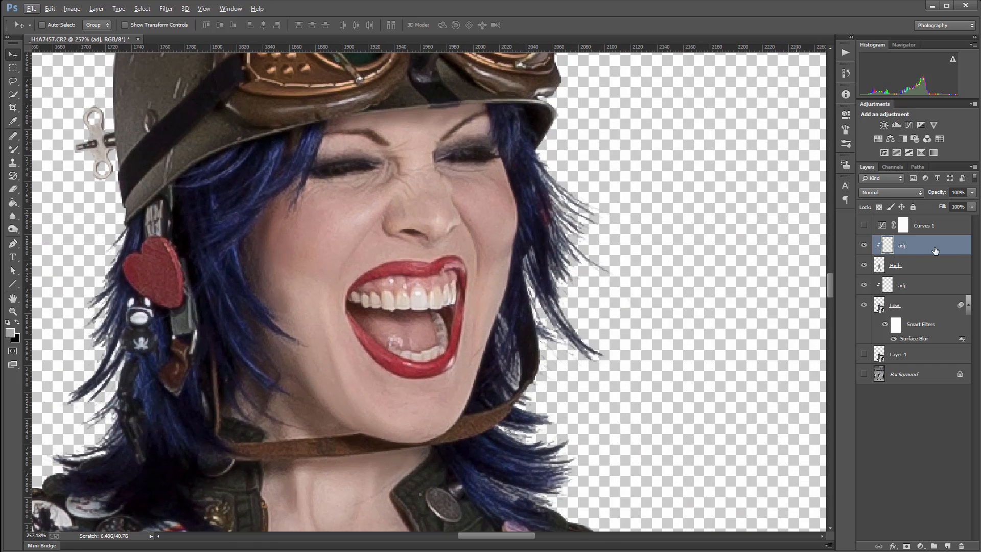